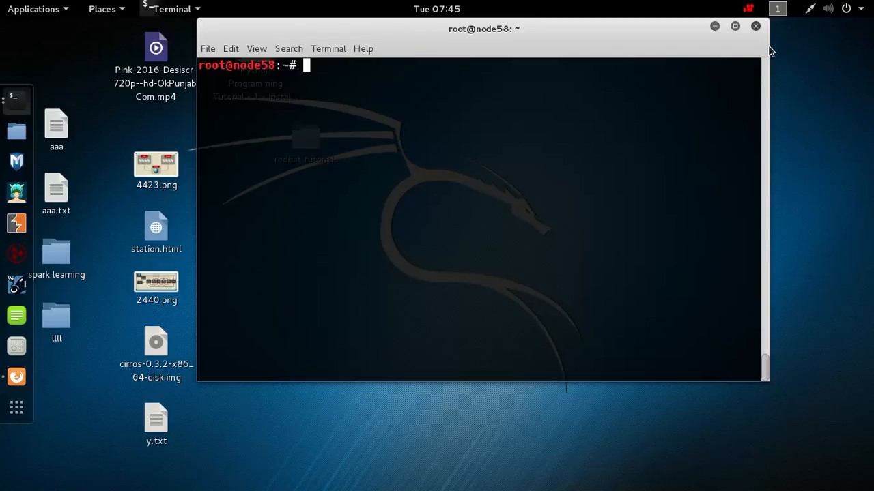
# - Log in over SSH to 192.168.0.13 with the root password and list its network interfaces with ifconfig
pyautogui.write('ssh 192.168.')
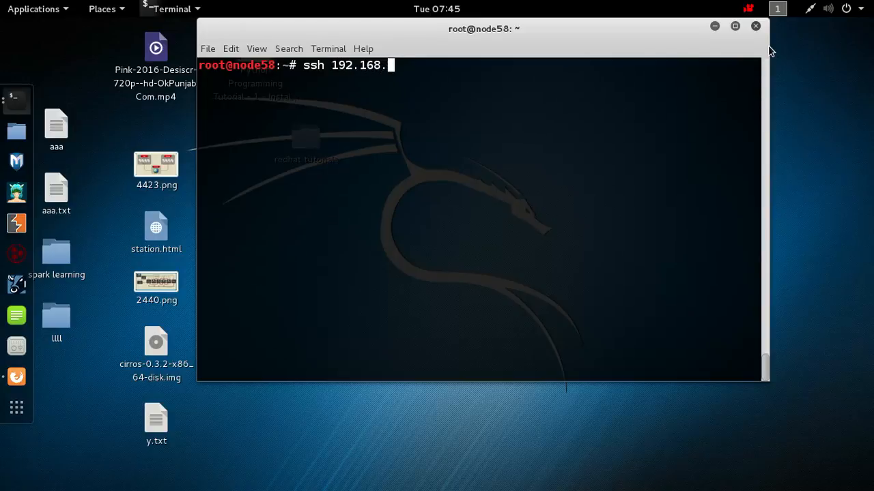
pyautogui.write('0.13')
pyautogui.press('Return')
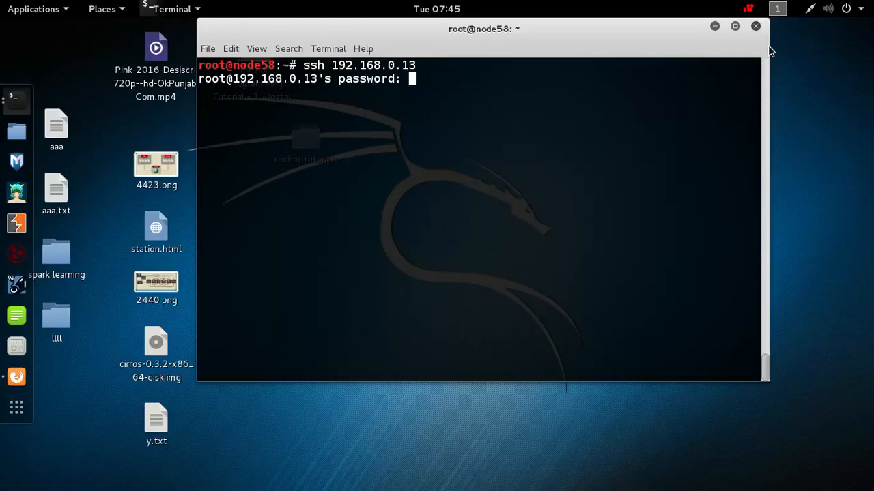
pyautogui.press('Return')
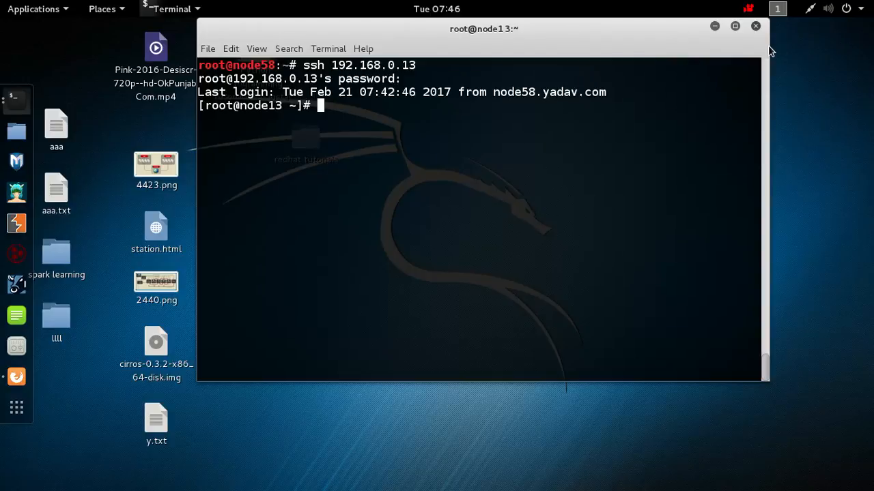
pyautogui.write('ifconfig')
pyautogui.press('Return')
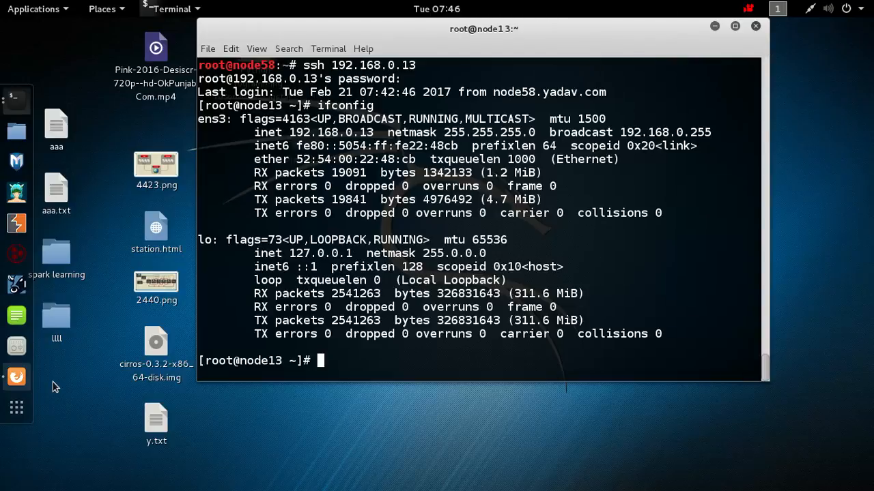
# - Switch to Firefox and open the address 192.168.0.13/
pyautogui.click(17, 377)
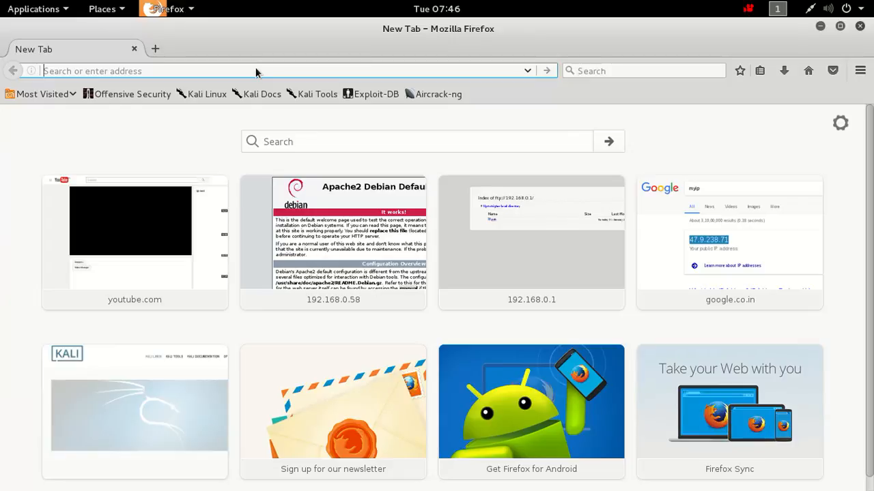
pyautogui.write('192.168.0.13/')
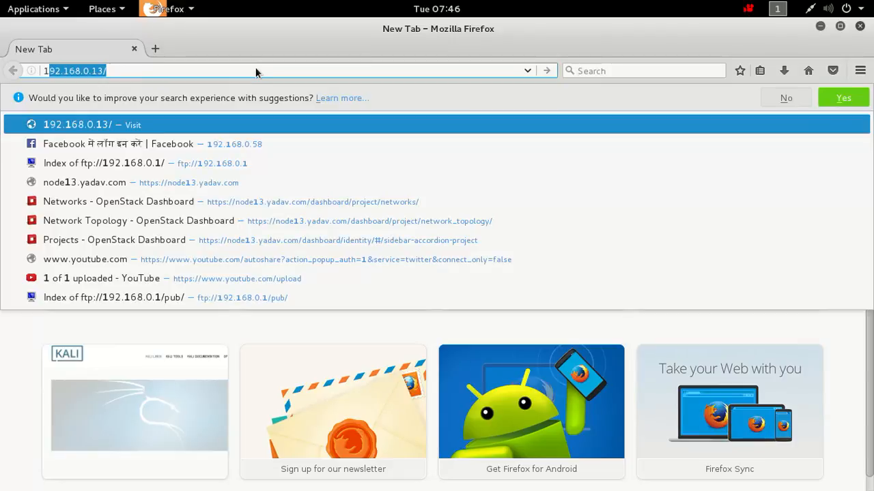
pyautogui.press('Return')
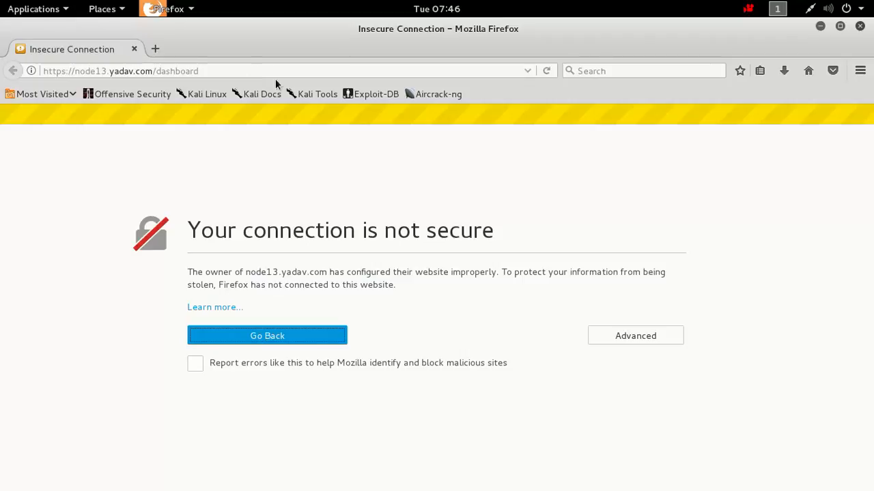
pyautogui.click(645, 342)
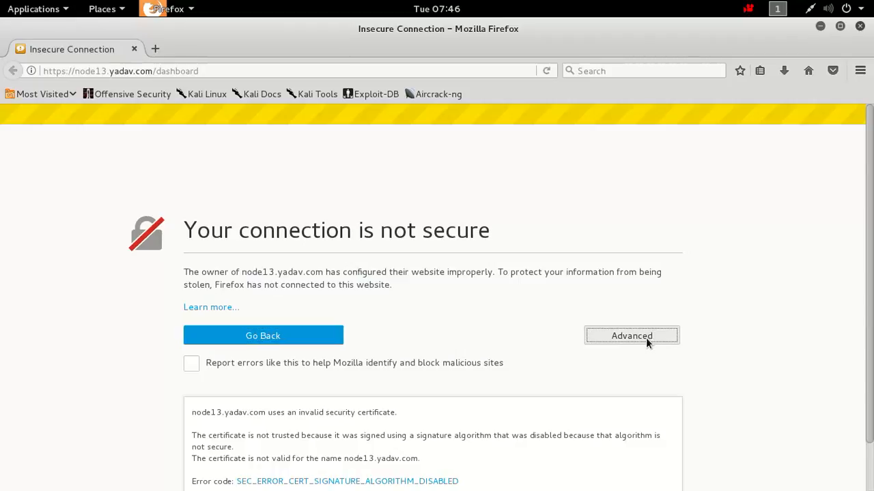
pyautogui.scroll(-2, 437, 293)
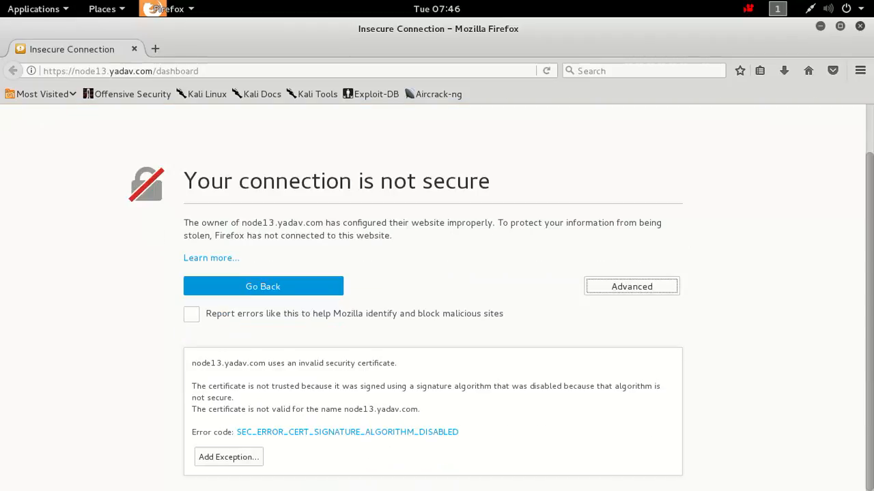
pyautogui.click(226, 463)
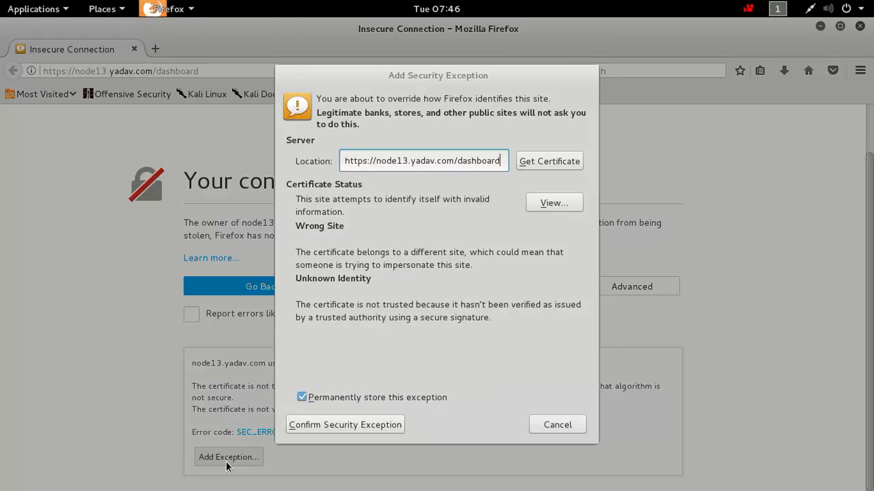
pyautogui.click(532, 162)
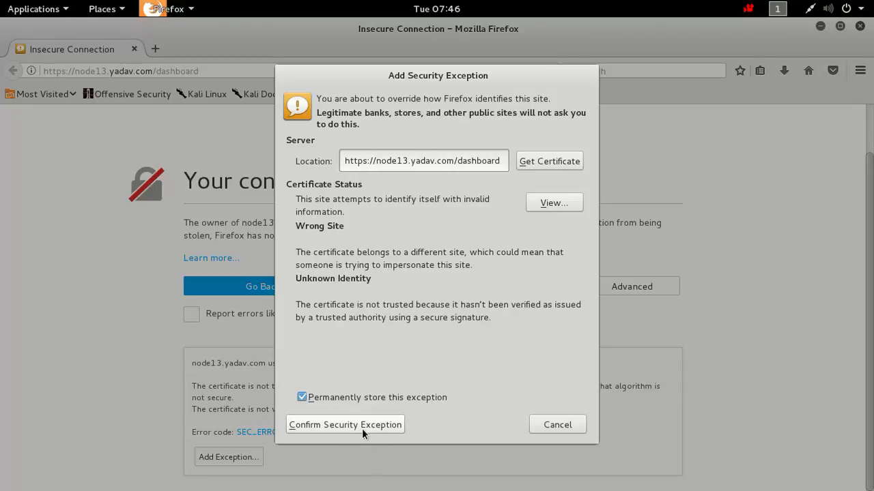
pyautogui.click(362, 429)
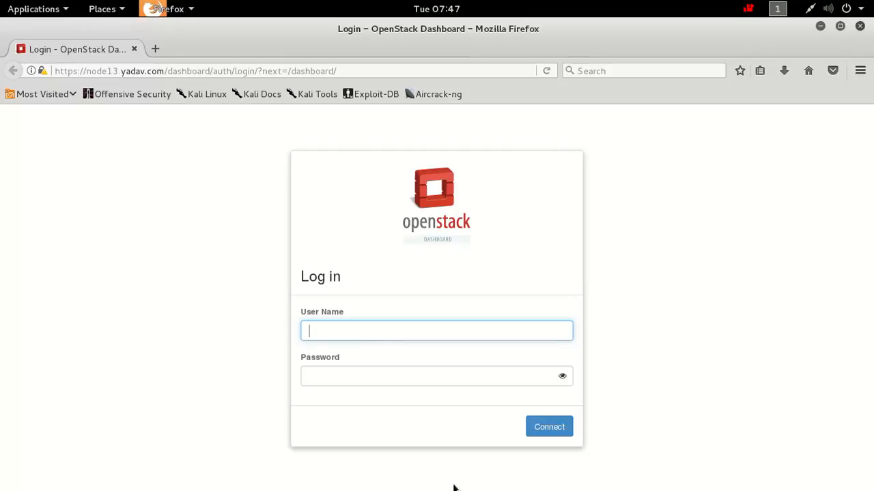
# - Switch back to the terminal and display the contents of /root/keystonerc_admin with cat
pyautogui.click(819, 26)
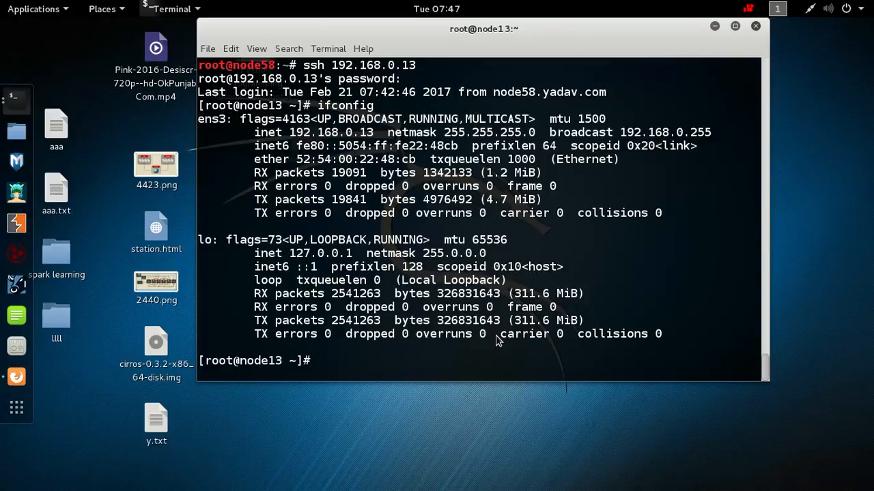
pyautogui.write('cat  /root/key')
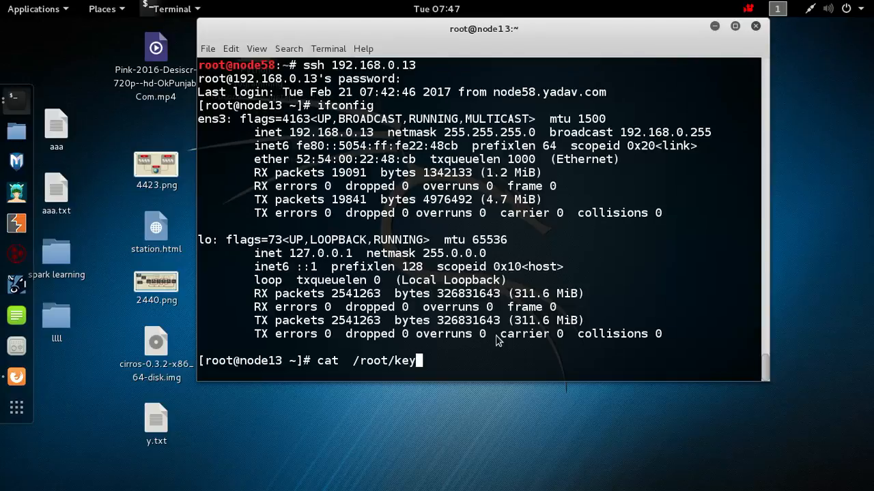
pyautogui.press('Tab')
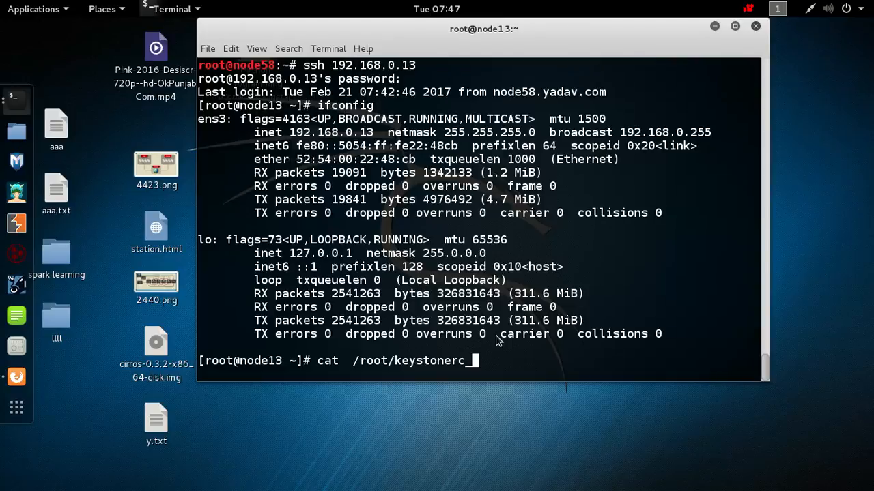
pyautogui.press('Tab')
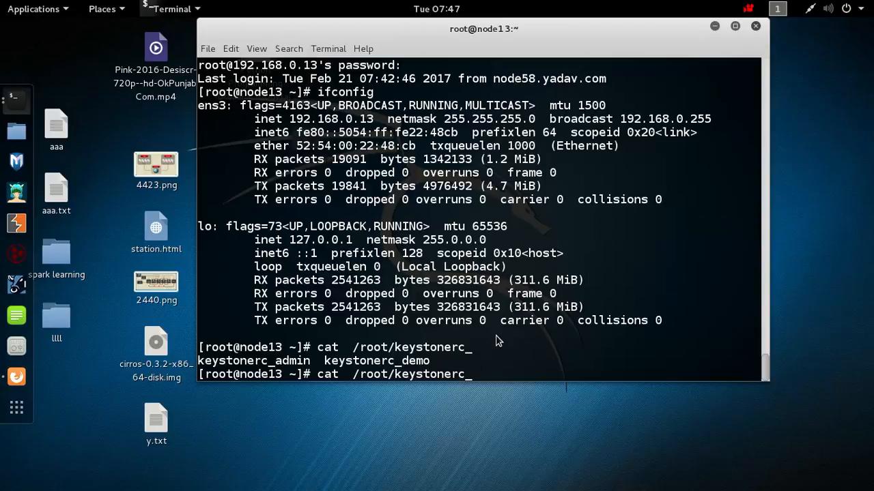
pyautogui.write('a')
pyautogui.press('Tab')
pyautogui.press('Return')
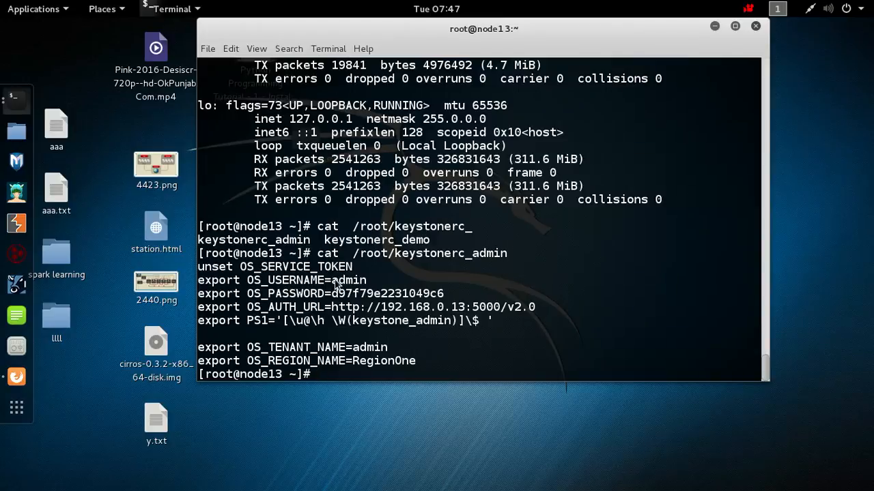
# - Copy the OS_PASSWORD value from the displayed keystonerc_admin file
pyautogui.moveTo(333, 293); pyautogui.dragTo(456, 300)
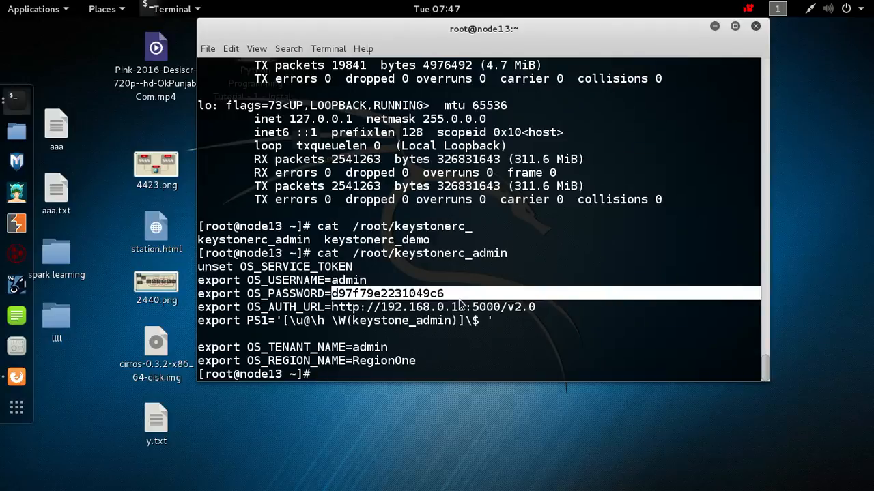
pyautogui.rightClick(376, 298)
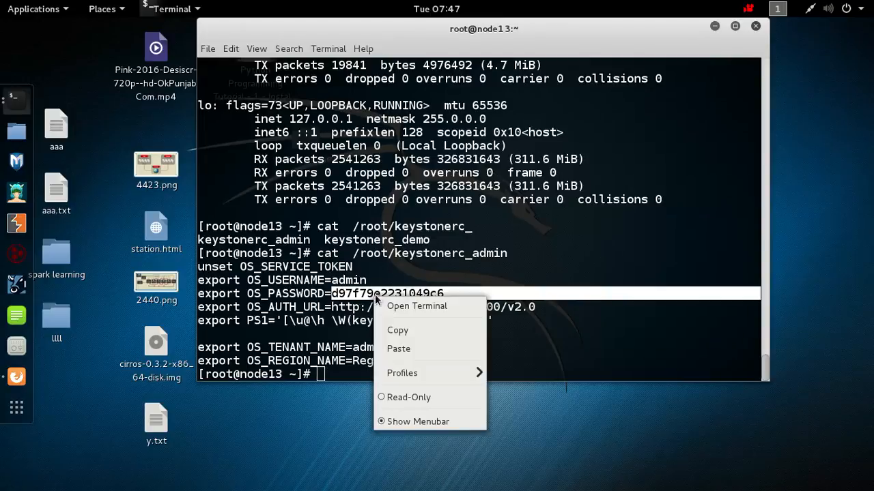
pyautogui.click(397, 332)
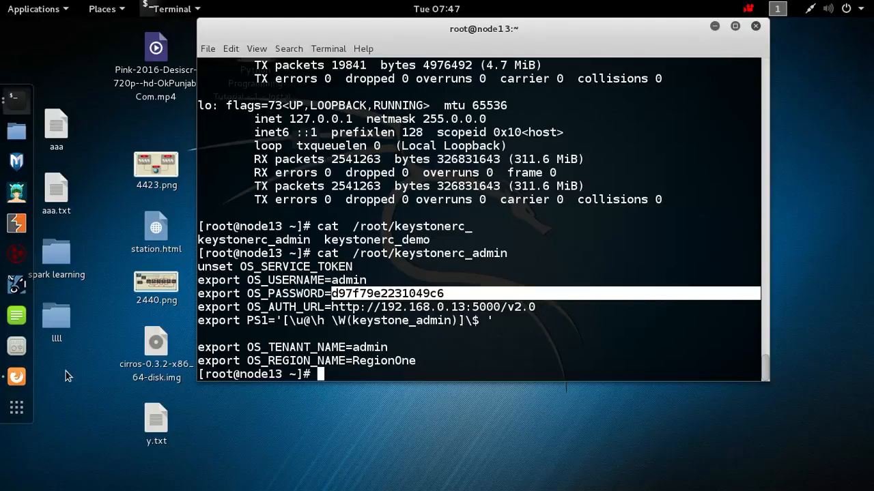
# - Switch to Firefox and log in to the OpenStack dashboard as admin, pasting the copied account password
pyautogui.click(16, 376)
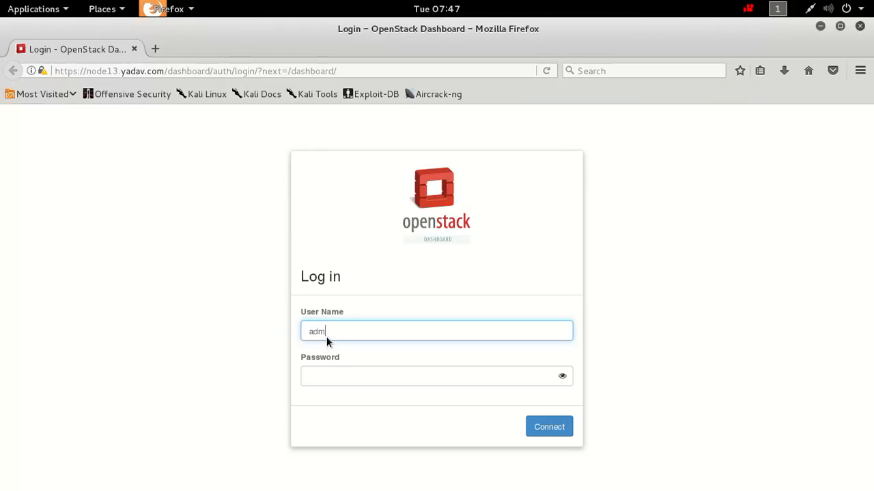
pyautogui.click(368, 380)
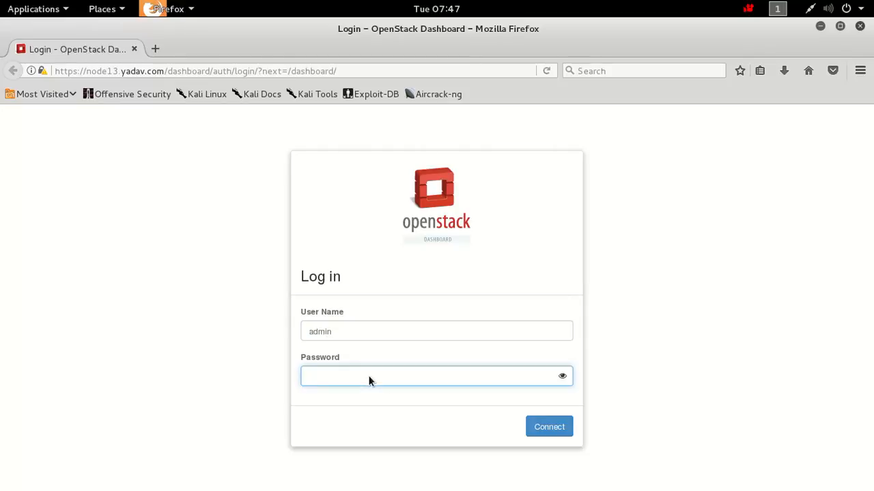
pyautogui.rightClick(369, 381)
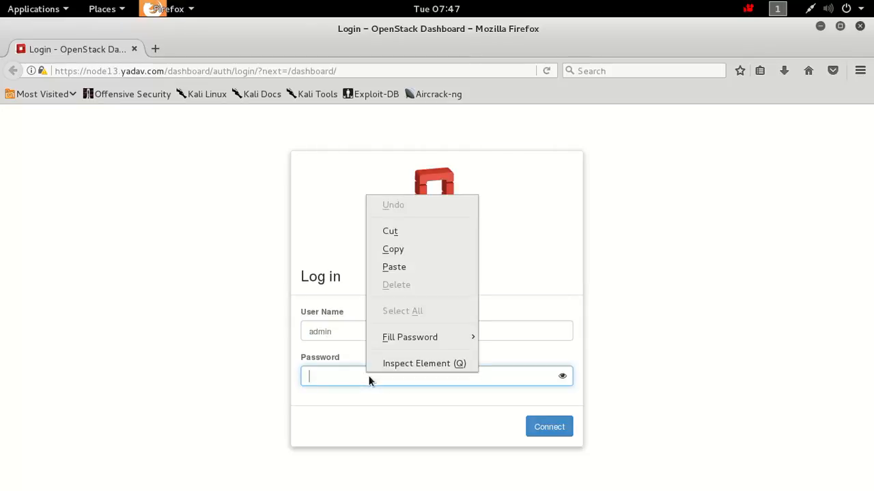
pyautogui.click(394, 268)
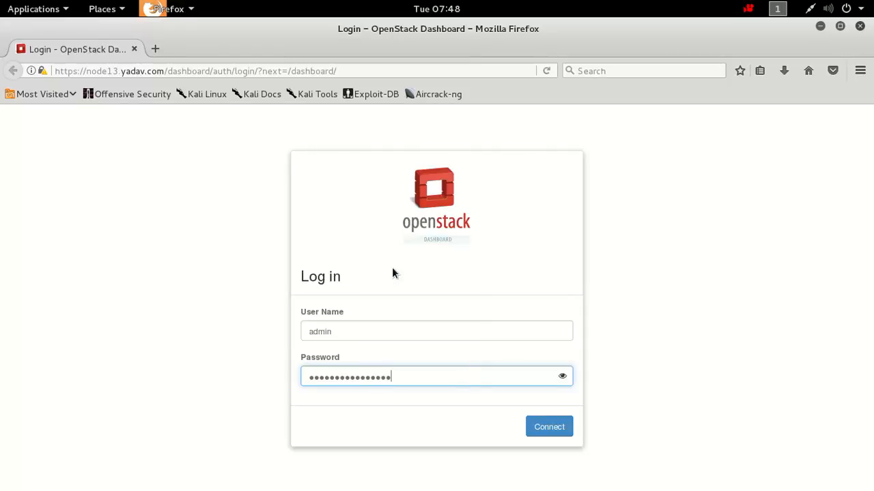
pyautogui.click(555, 428)
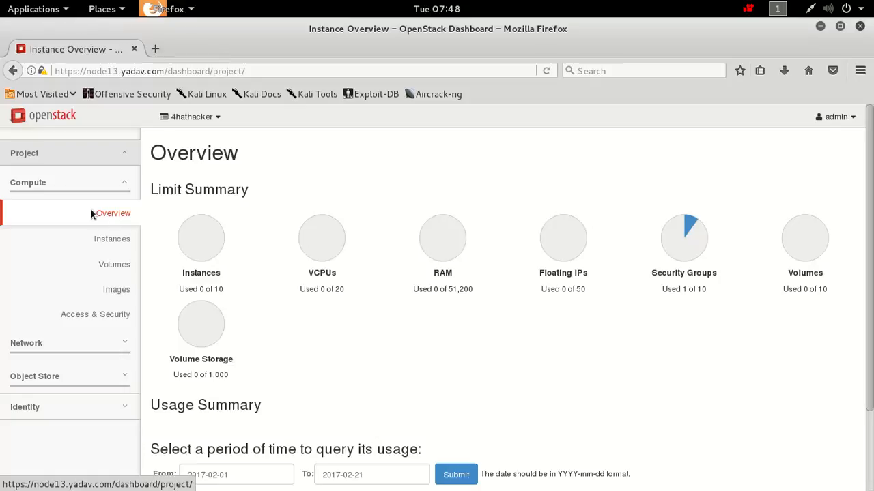
# - Switch the dashboard's active project to admin
pyautogui.click(188, 119)
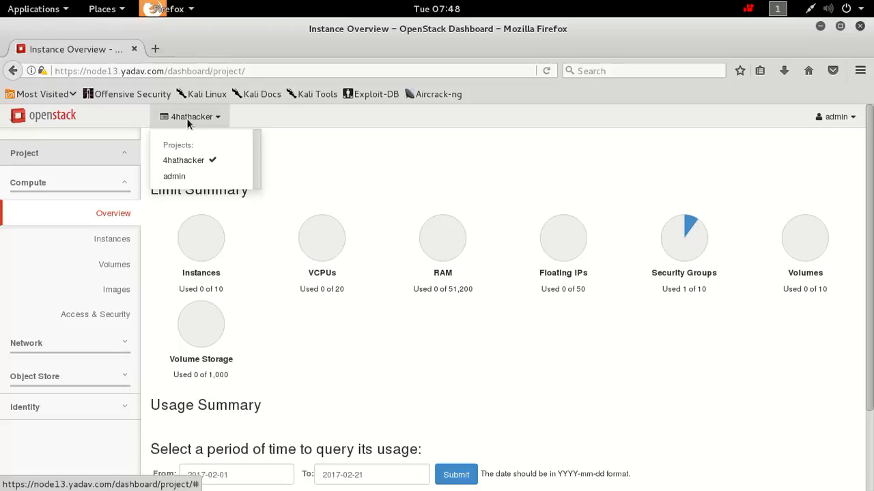
pyautogui.click(184, 178)
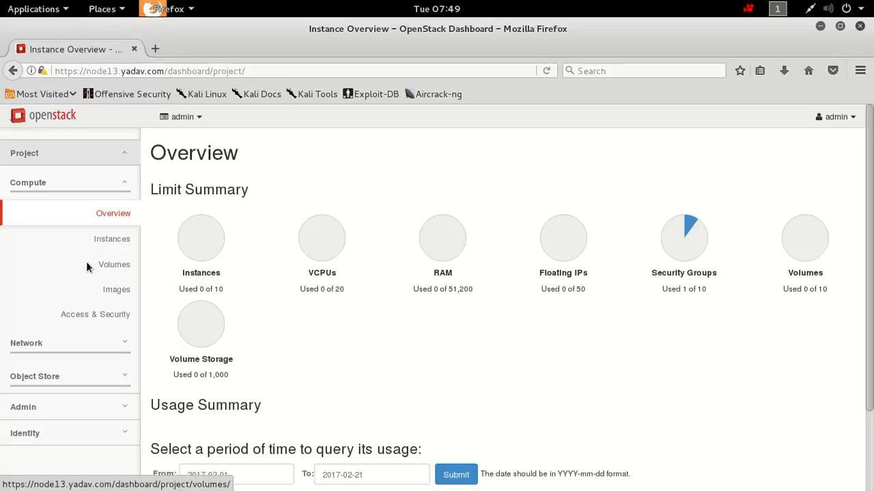
pyautogui.click(129, 156)
pyautogui.click(130, 156)
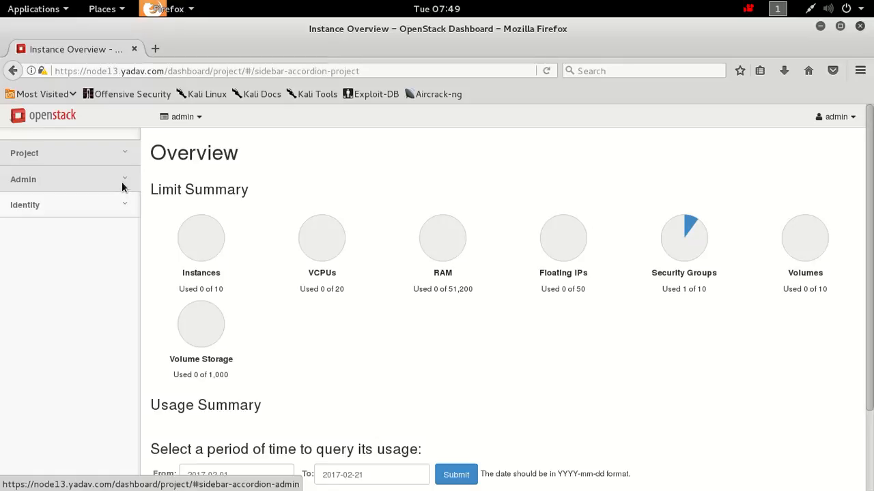
pyautogui.click(106, 157)
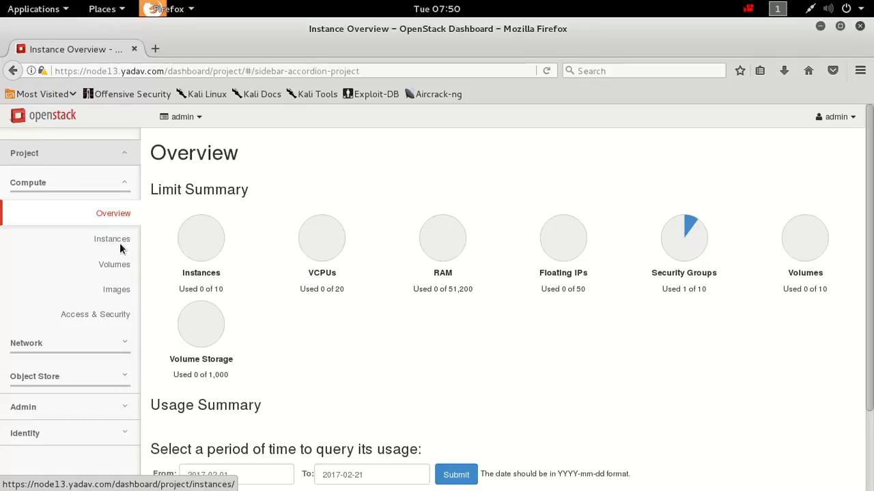
# - Delete the image named cirros image from the project's compute images
pyautogui.click(117, 291)
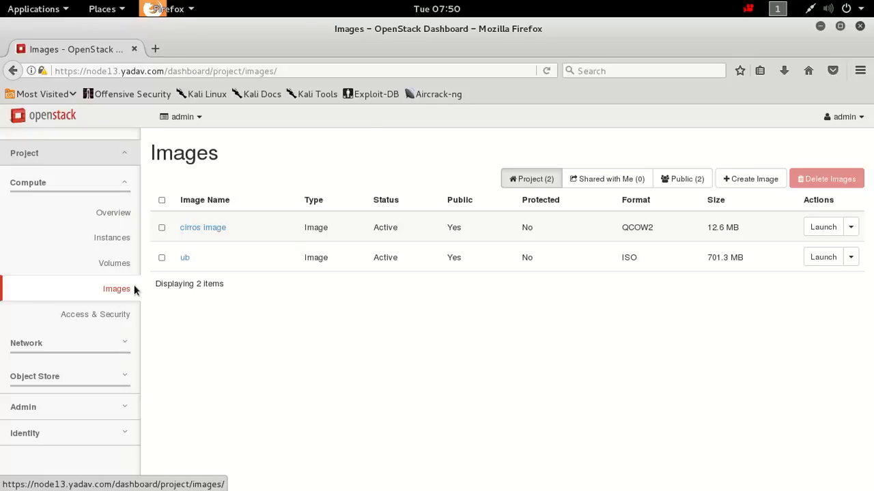
pyautogui.click(222, 235)
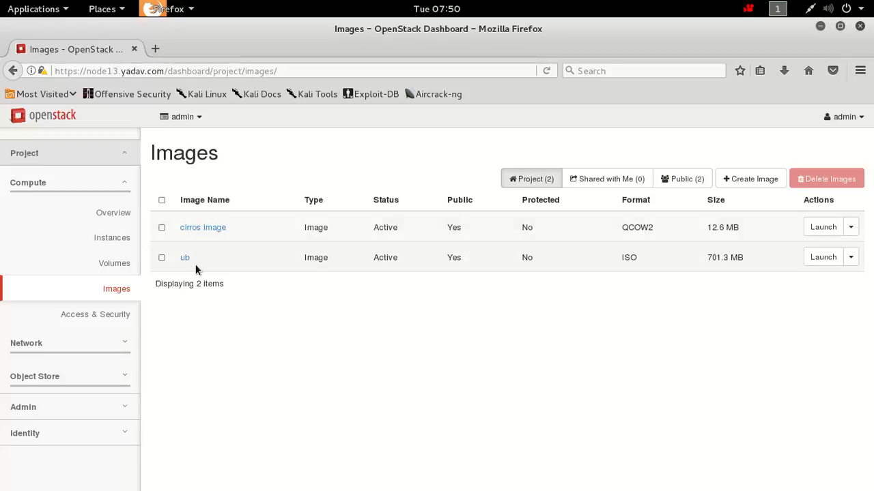
pyautogui.click(851, 228)
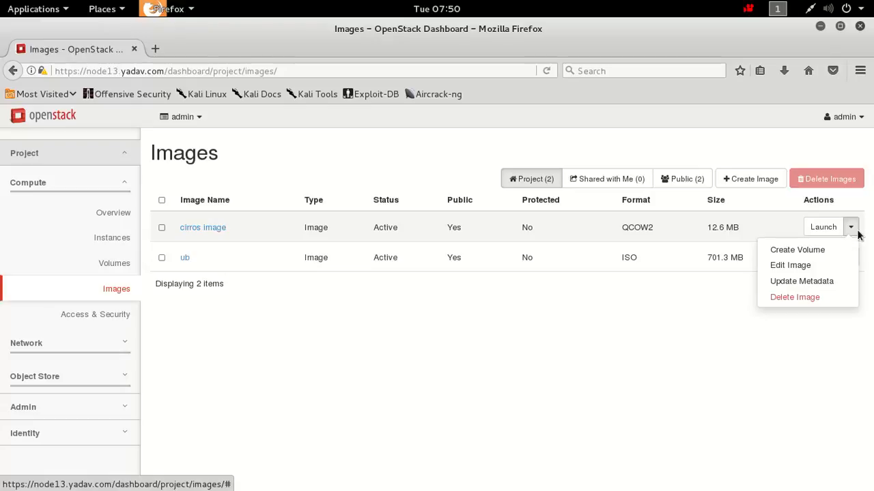
pyautogui.click(799, 297)
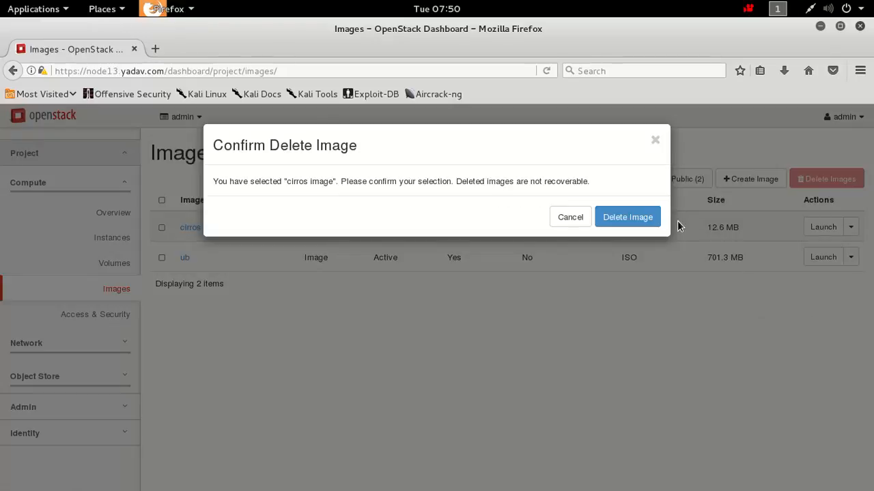
pyautogui.click(643, 218)
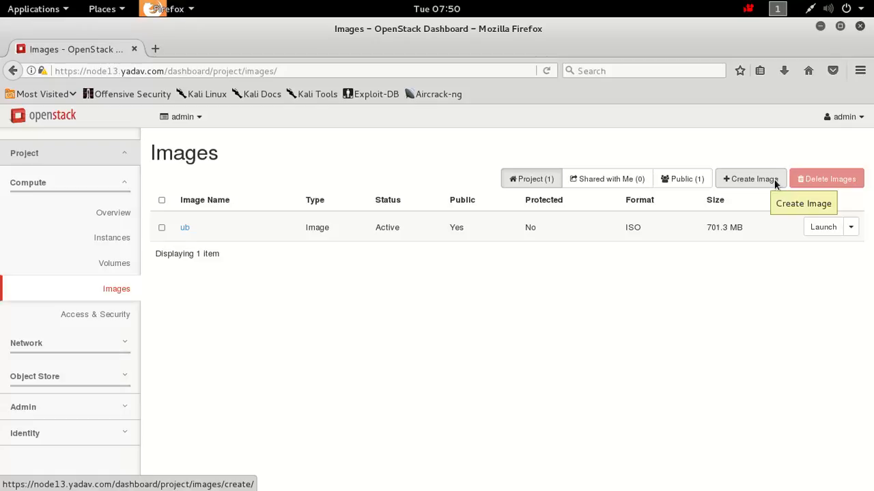
# - Start creating a new image in the project and name it "cirros image"
pyautogui.click(757, 182)
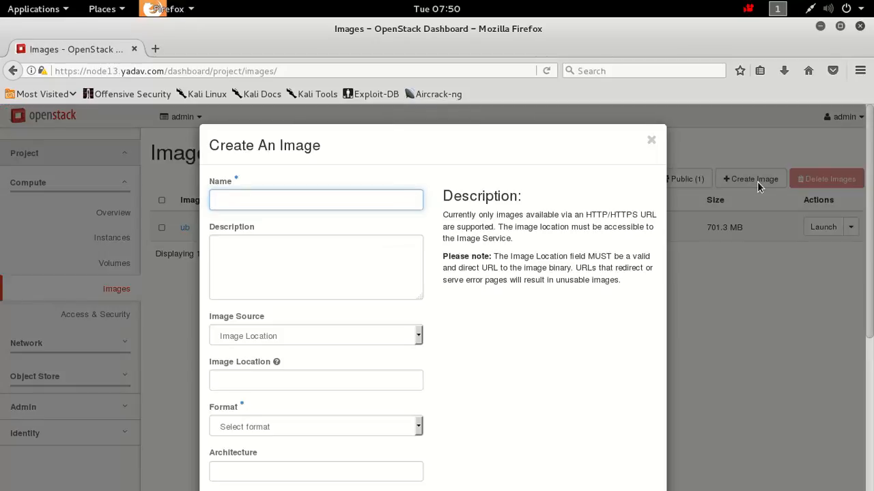
pyautogui.write('ro')
pyautogui.press('BackSpace')
pyautogui.press('BackSpace')
pyautogui.write('ci')
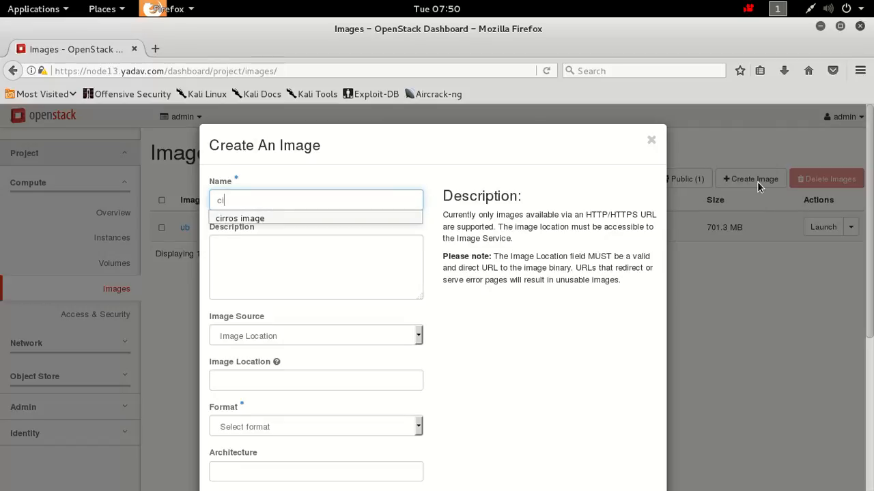
pyautogui.write('rros')
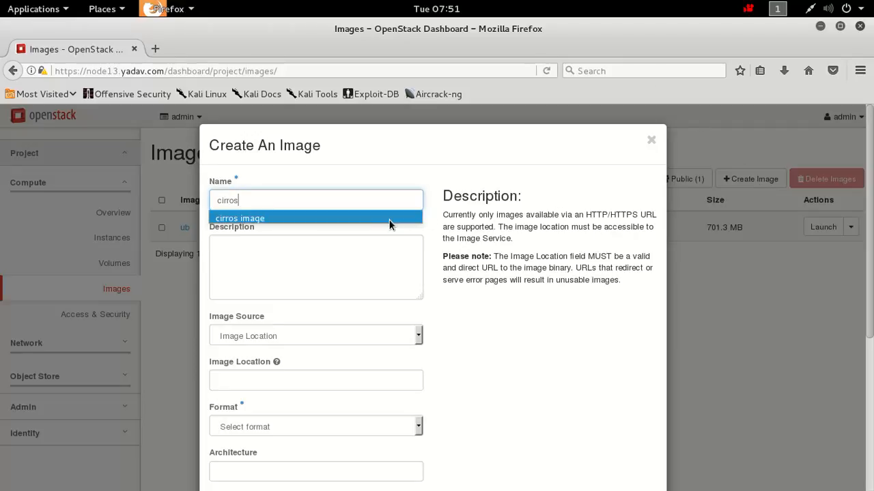
pyautogui.click(368, 221)
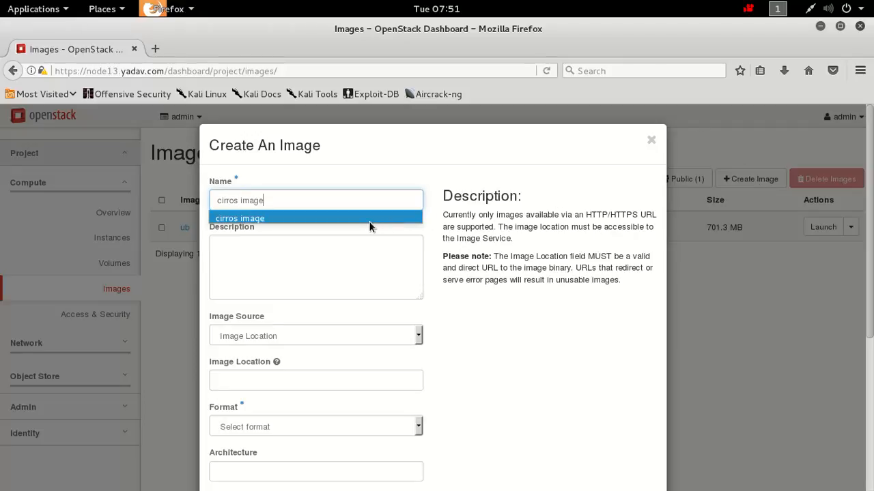
# - Review the image source options and read the form's description of supported image locations
pyautogui.click(302, 336)
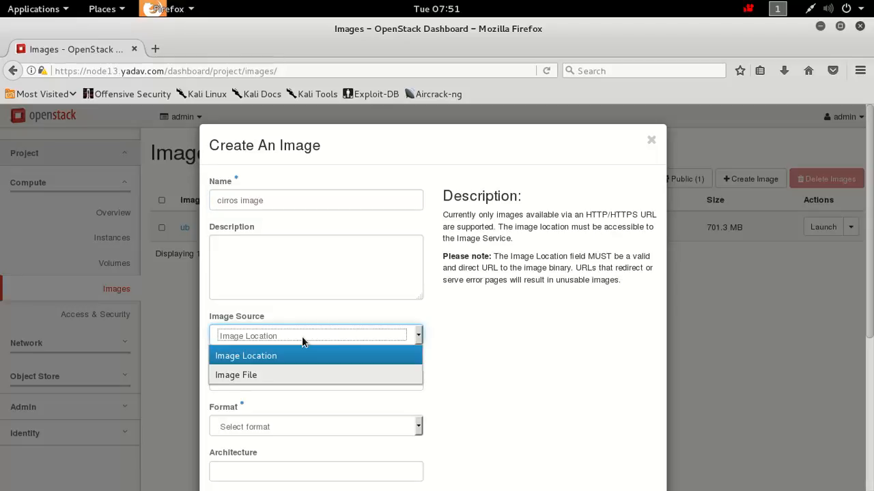
pyautogui.click(520, 332)
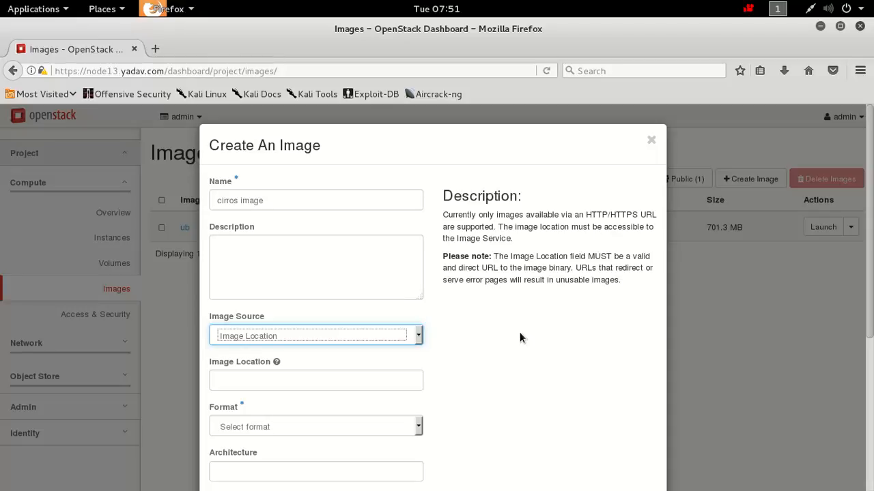
pyautogui.click(277, 362)
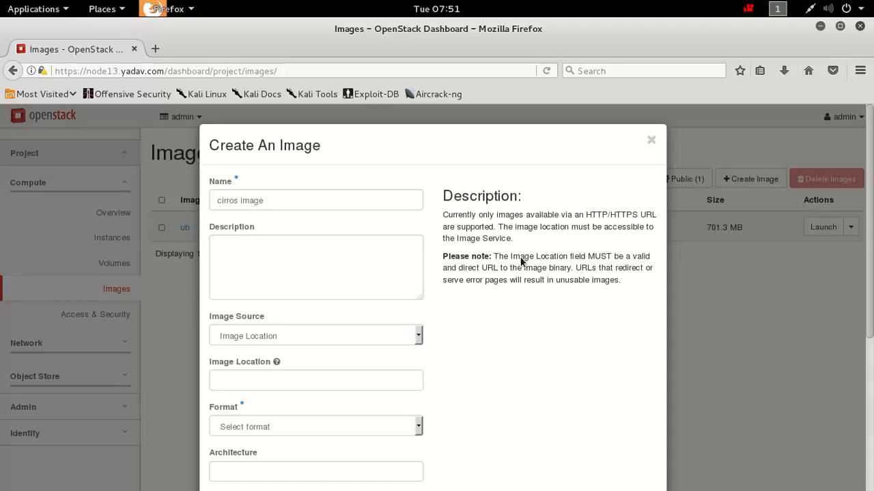
pyautogui.moveTo(512, 258); pyautogui.dragTo(650, 276)
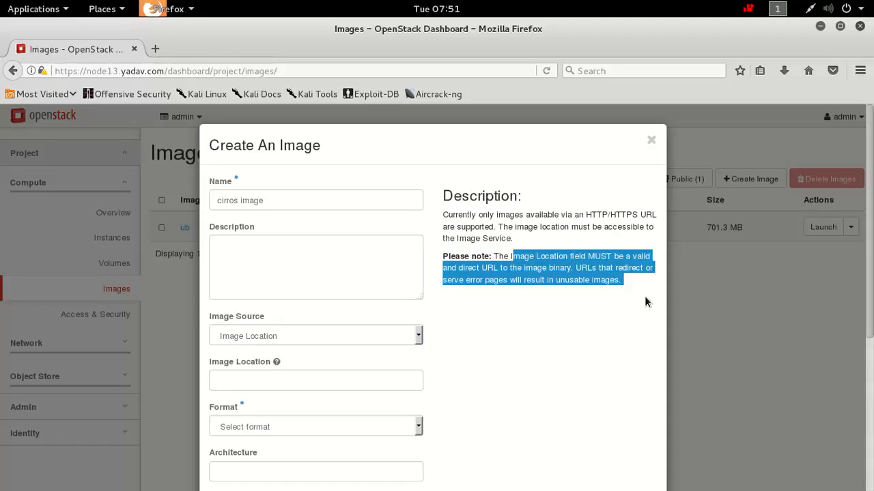
pyautogui.tripleClick(504, 215)
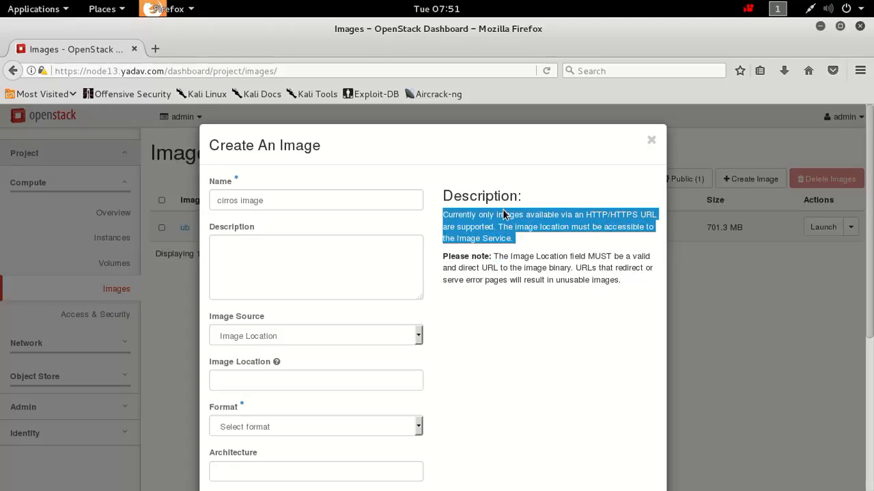
pyautogui.moveTo(503, 209); pyautogui.dragTo(453, 197)
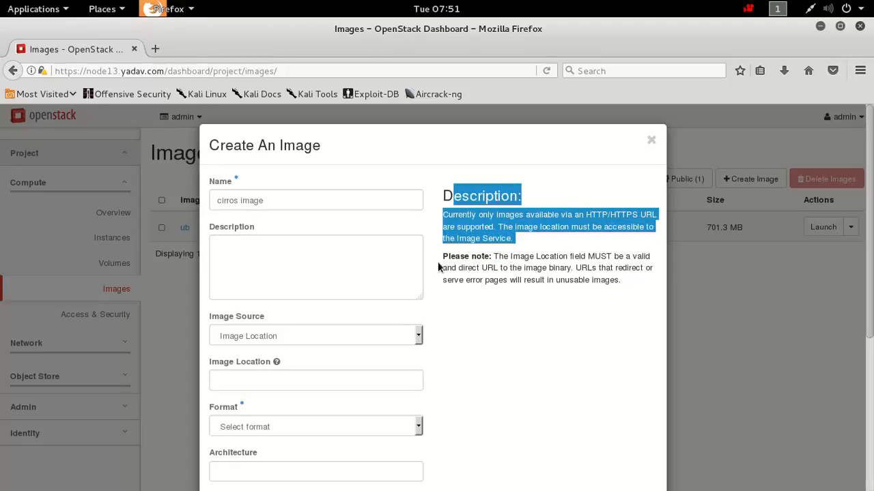
# - Set the image source to Image File and choose cirros-0.3.2-x86_64-disk.img from the Desktop folder for upload
pyautogui.click(334, 322)
pyautogui.click(318, 336)
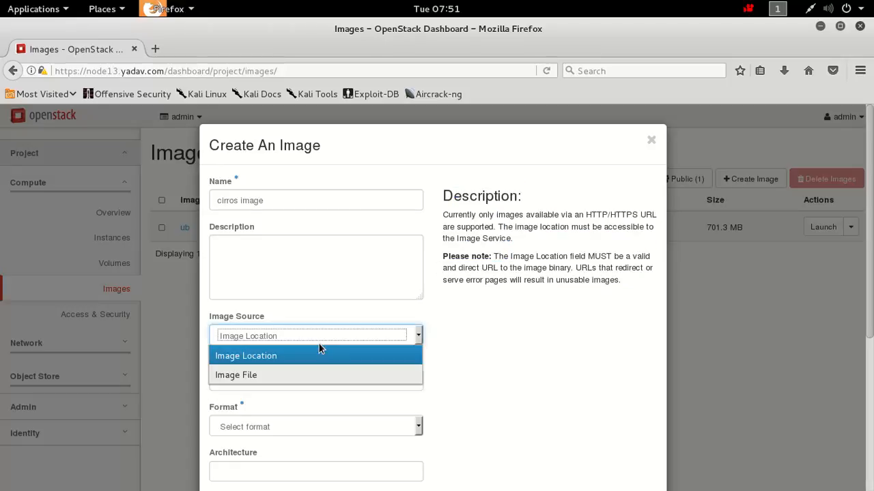
pyautogui.click(274, 379)
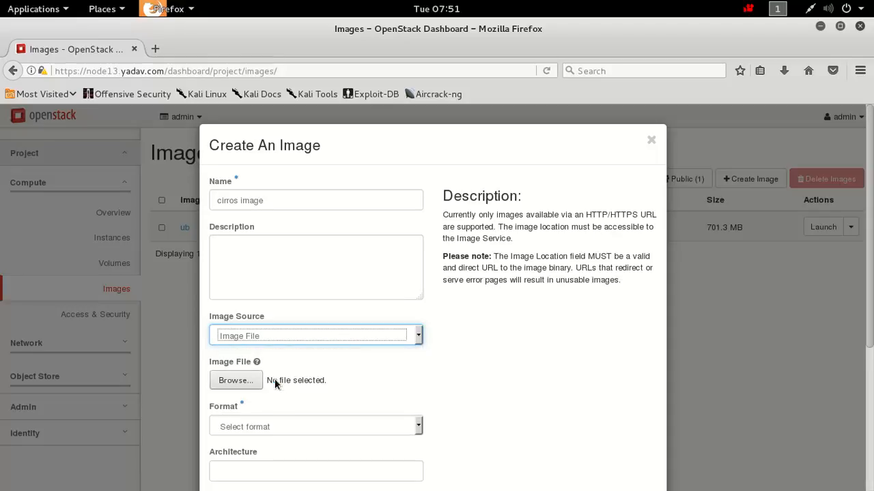
pyautogui.click(243, 387)
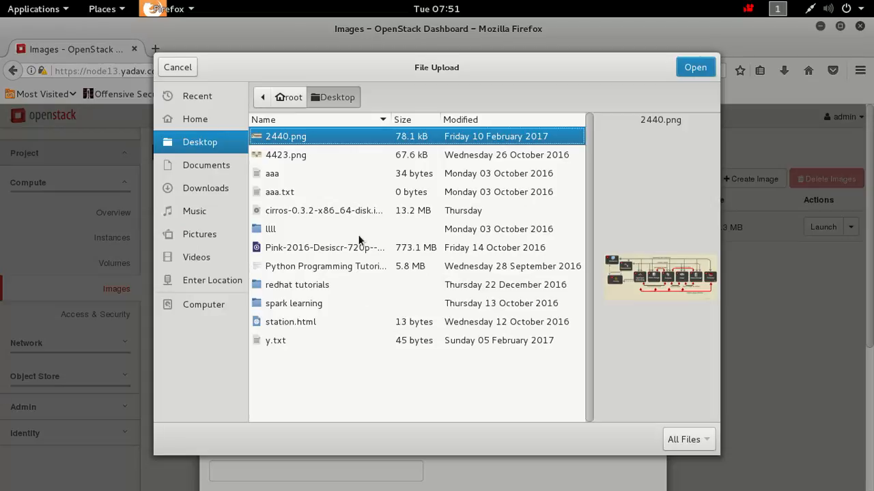
pyautogui.click(296, 213)
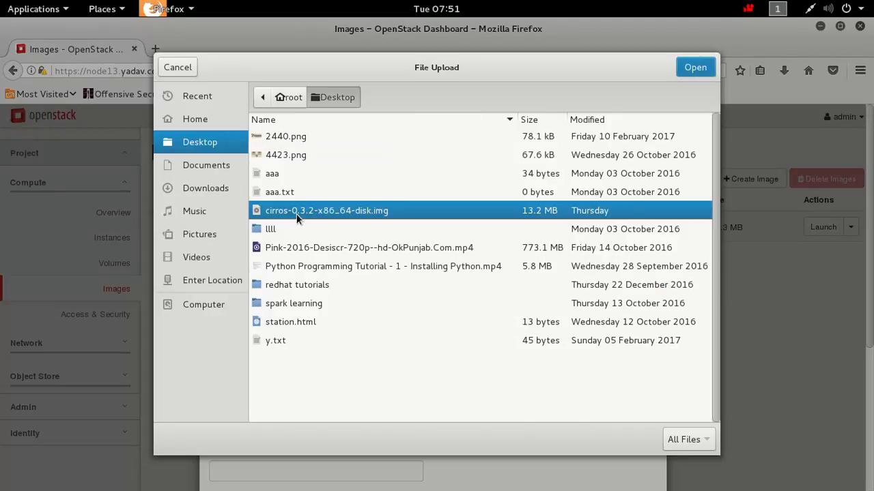
pyautogui.click(694, 443)
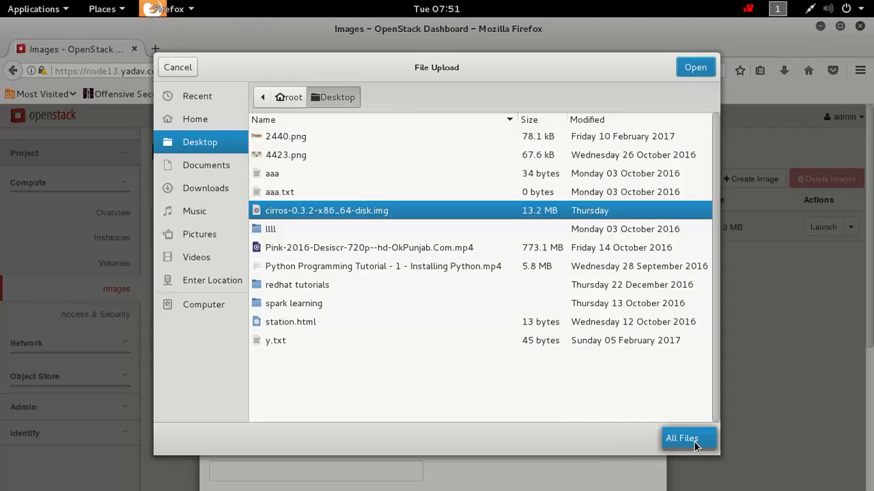
pyautogui.click(690, 444)
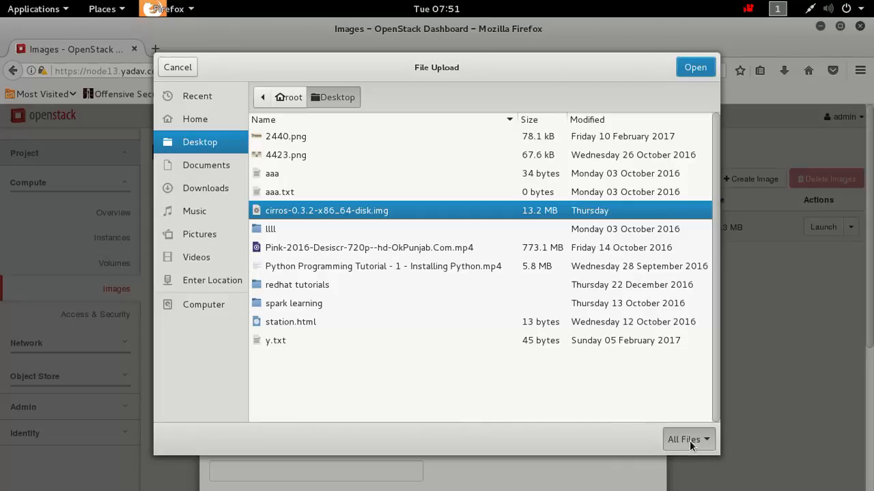
pyautogui.click(695, 67)
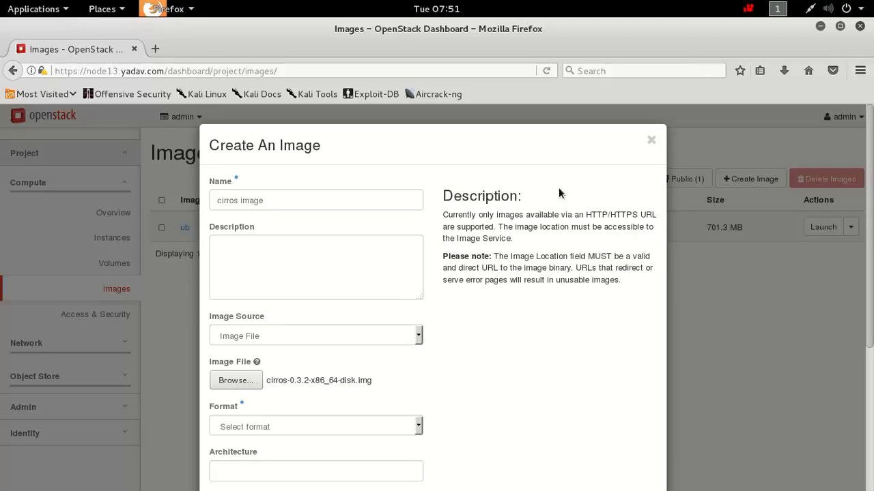
# - Set the new image's format to QCOW2 - QEMU Emulator
pyautogui.scroll(-1, 534, 153)
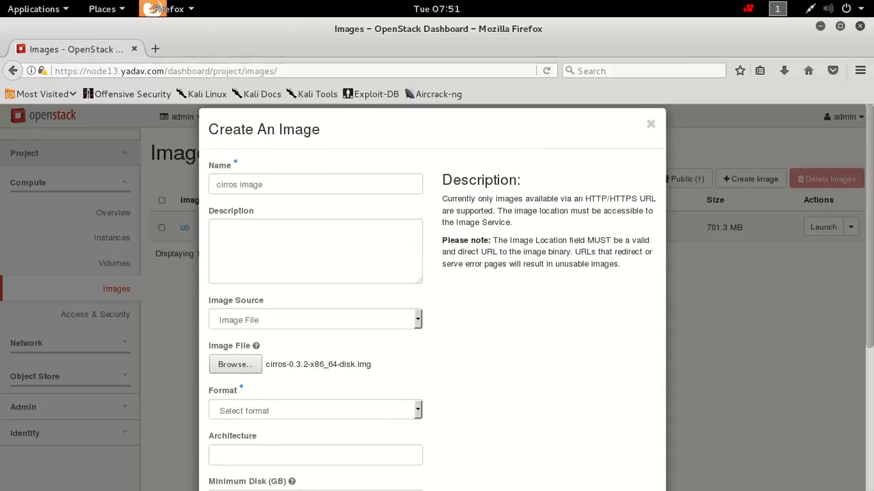
pyautogui.moveTo(871, 276); pyautogui.dragTo(870, 329)
pyautogui.scroll(-3, 369, 237)
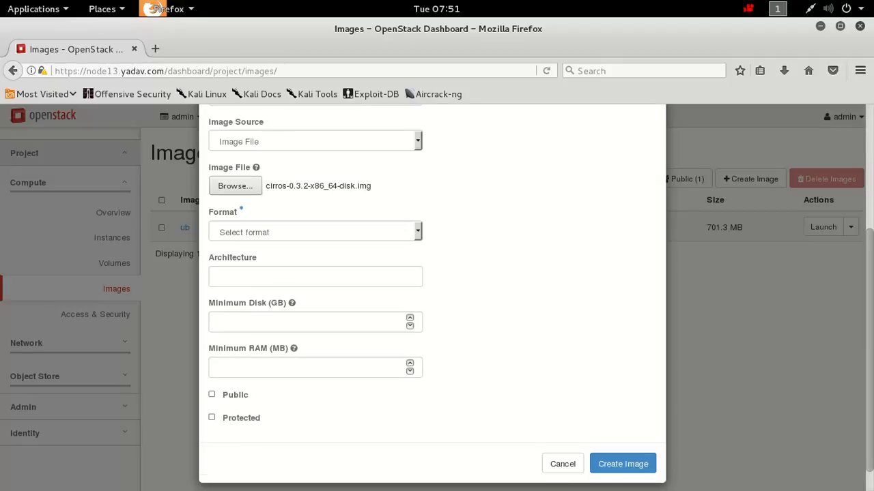
pyautogui.click(341, 237)
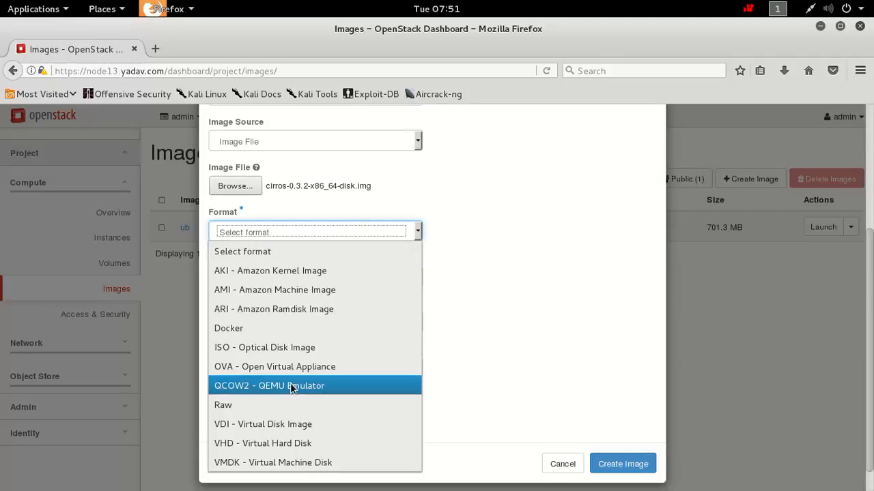
pyautogui.click(289, 388)
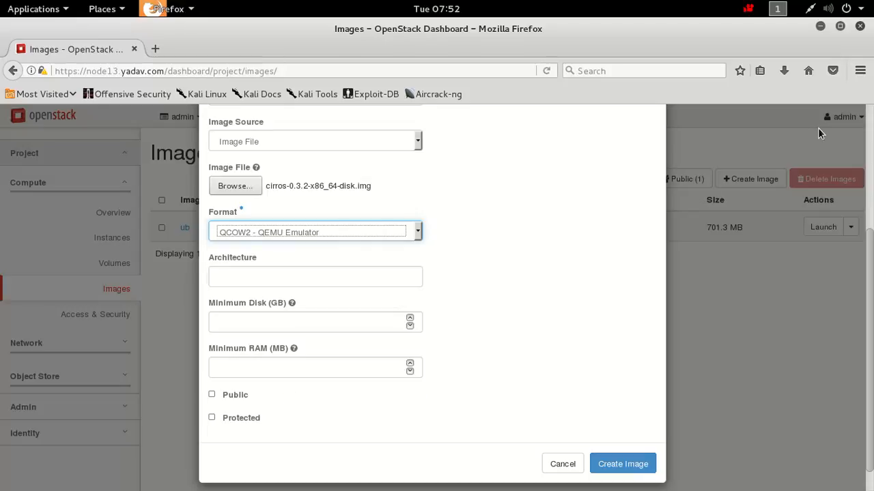
# - Switch to a new local Terminal window, change to /root/Desktop/ and list its files
pyautogui.click(825, 28)
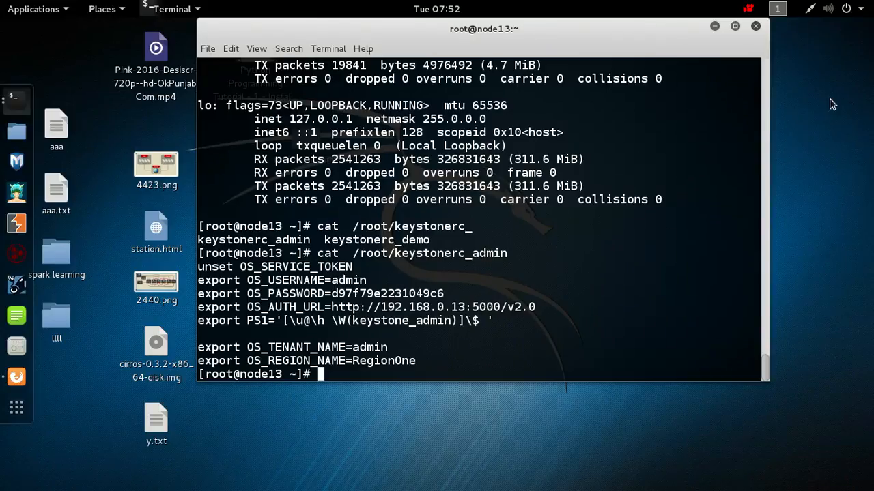
pyautogui.rightClick(815, 76)
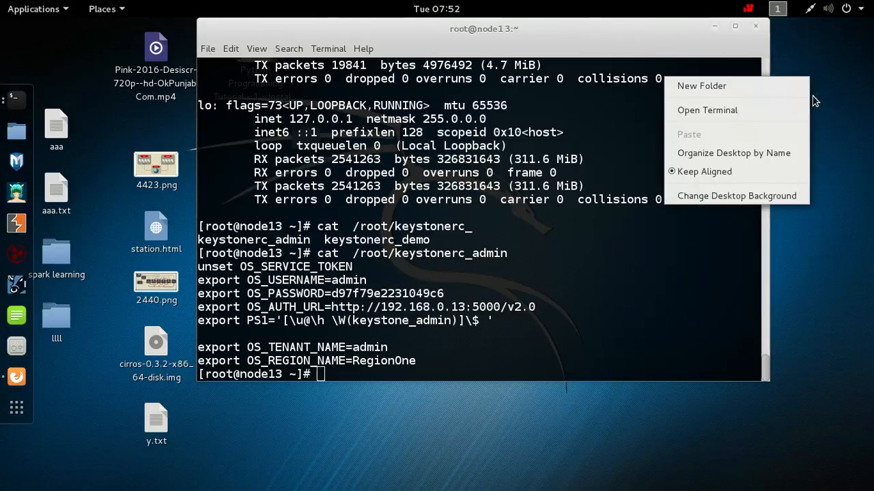
pyautogui.click(778, 111)
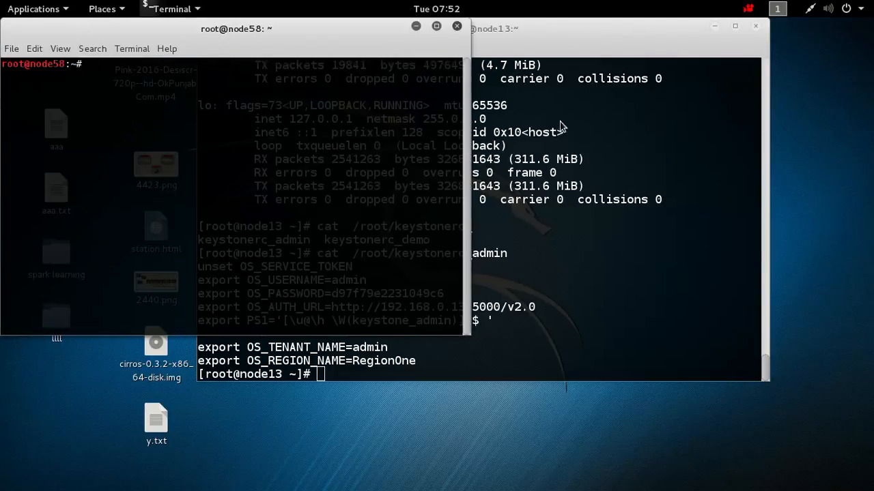
pyautogui.moveTo(245, 28); pyautogui.dragTo(383, 82)
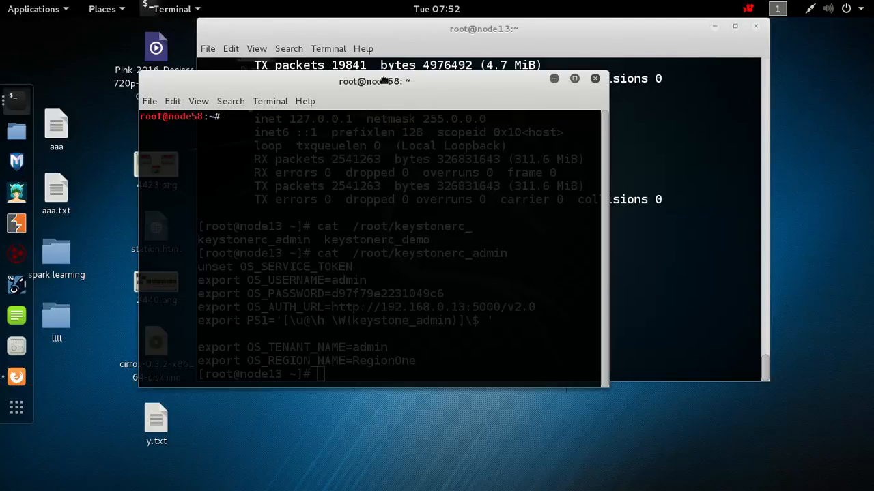
pyautogui.write('cd /root/Des')
pyautogui.press('Tab')
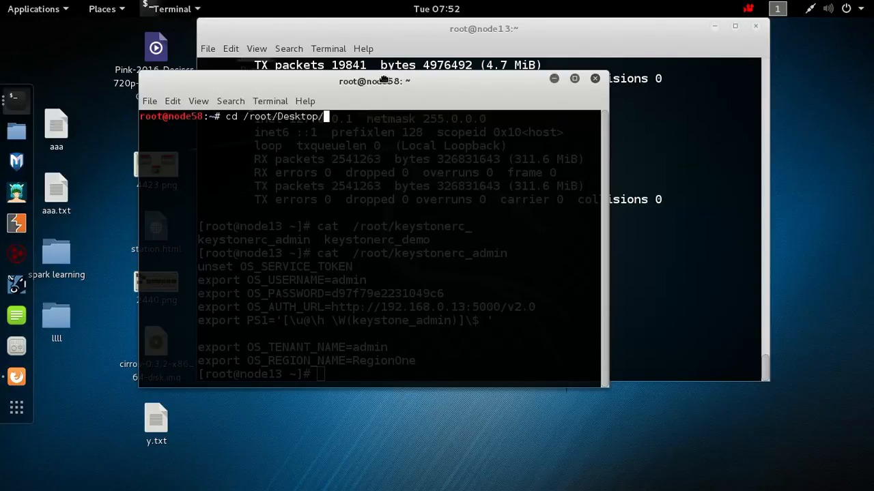
pyautogui.press('Return')
pyautogui.write('ls')
pyautogui.press('Return')
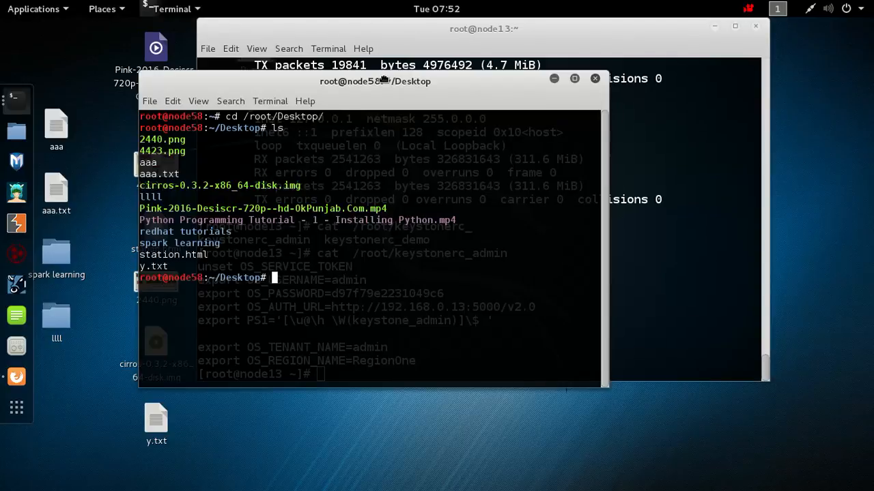
# - Check the file type of cirros-0.3.2-x86_64-disk.img with the file command, then close that terminal window
pyautogui.write('file c')
pyautogui.press('Tab')
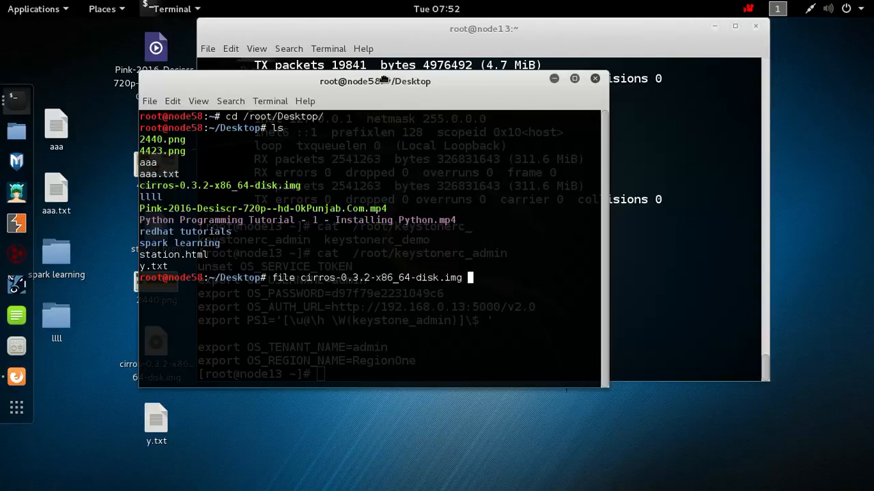
pyautogui.press('Return')
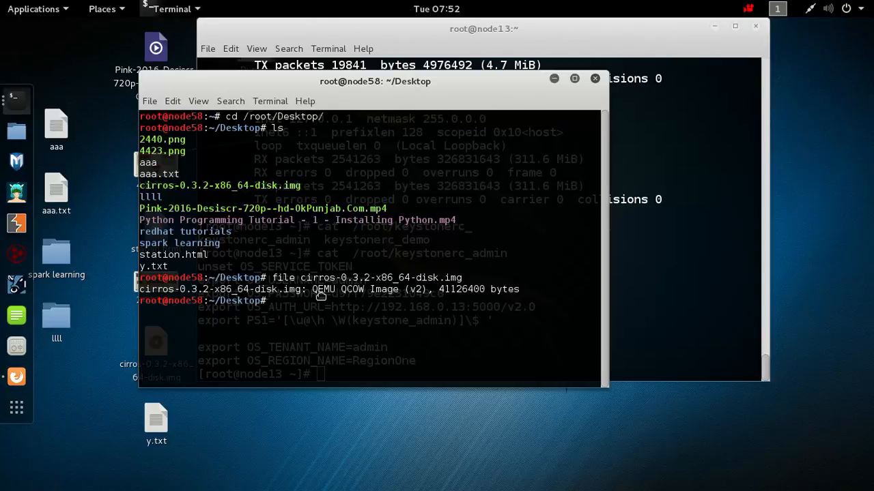
pyautogui.moveTo(347, 299); pyautogui.dragTo(446, 299)
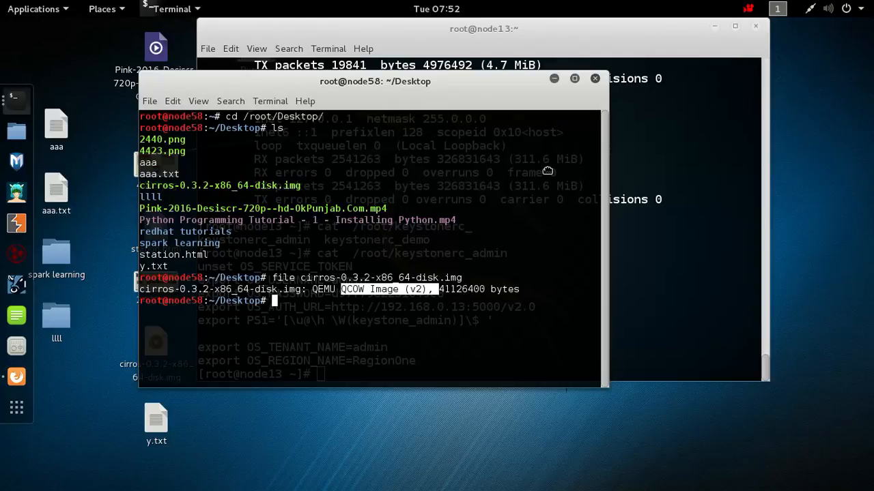
pyautogui.click(596, 79)
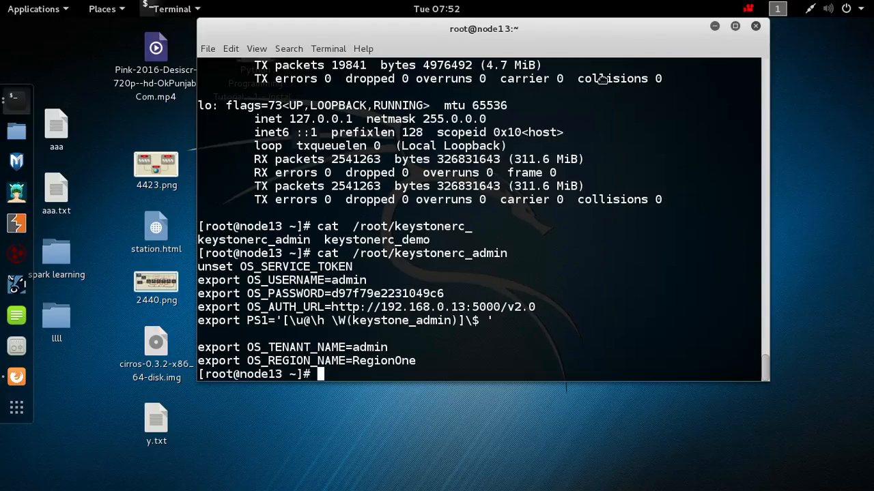
# - Switch back to Firefox, reselect the QCOW2 - QEMU Emulator format and make the new image public
pyautogui.click(17, 376)
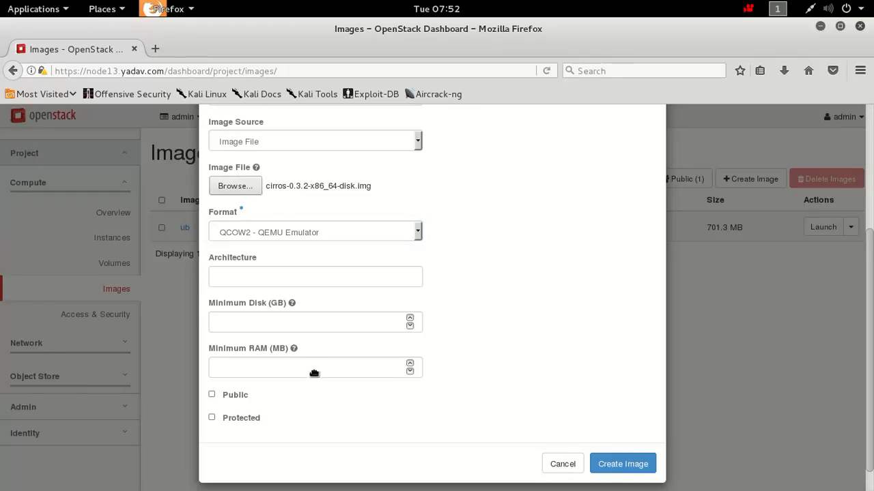
pyautogui.click(275, 232)
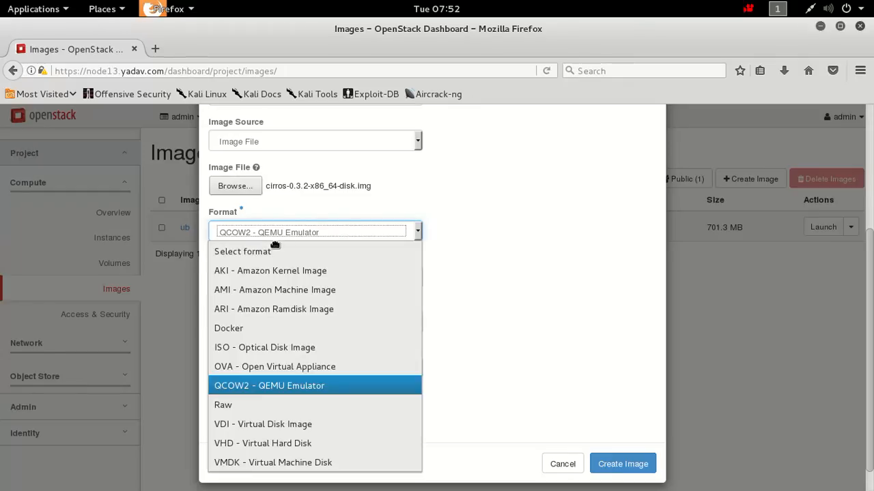
pyautogui.click(254, 387)
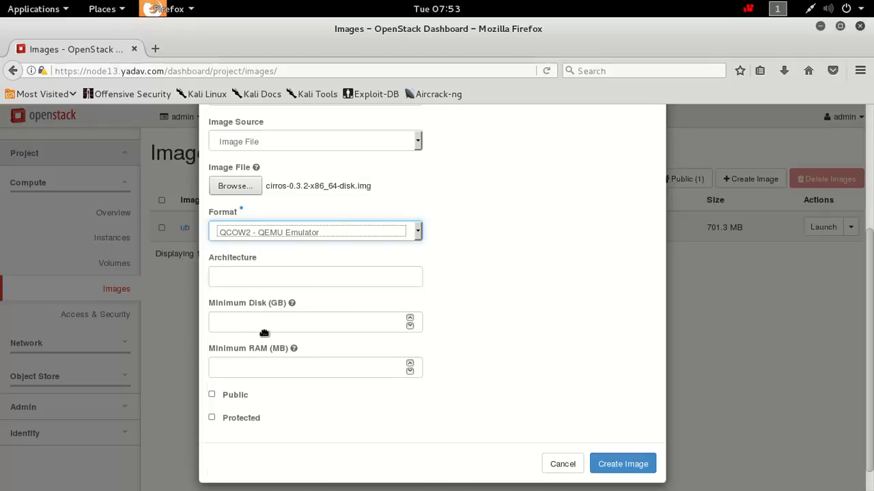
pyautogui.click(213, 397)
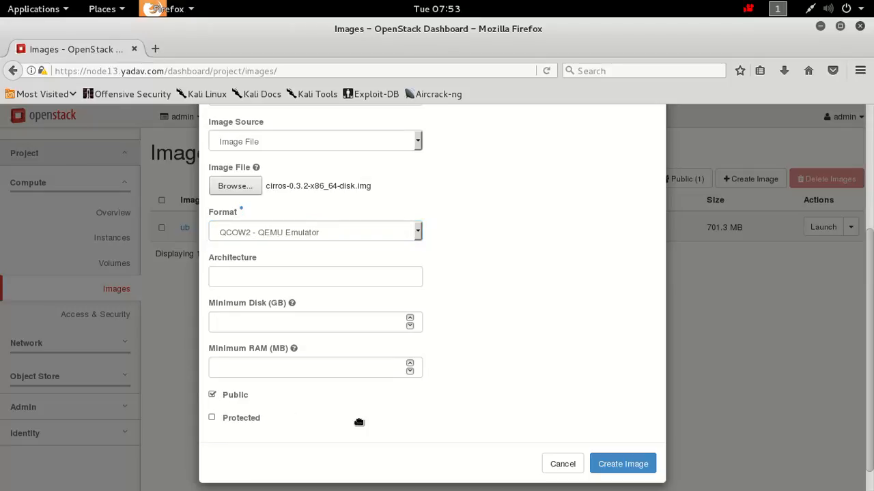
# - Submit the completed form to create the public QCOW2 cirros image
pyautogui.click(634, 470)
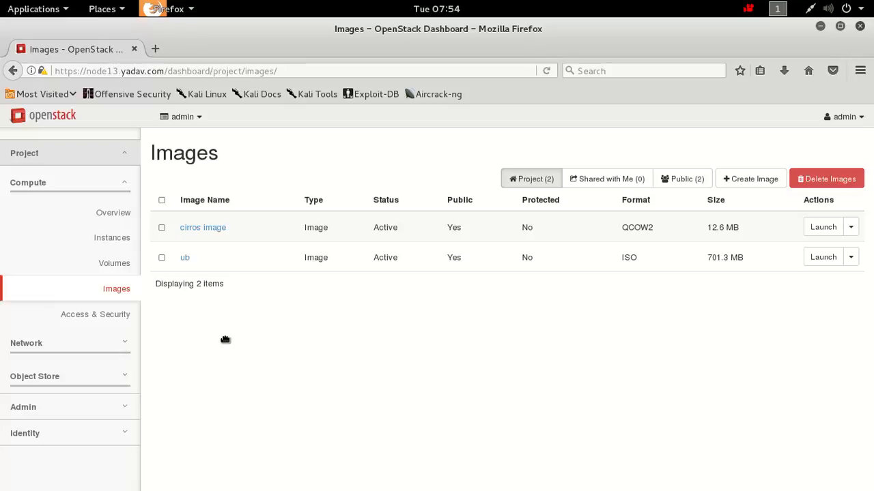
# - Examine the project's network topology, moving the private network node for a clearer layout, and open the list of networks
pyautogui.click(93, 351)
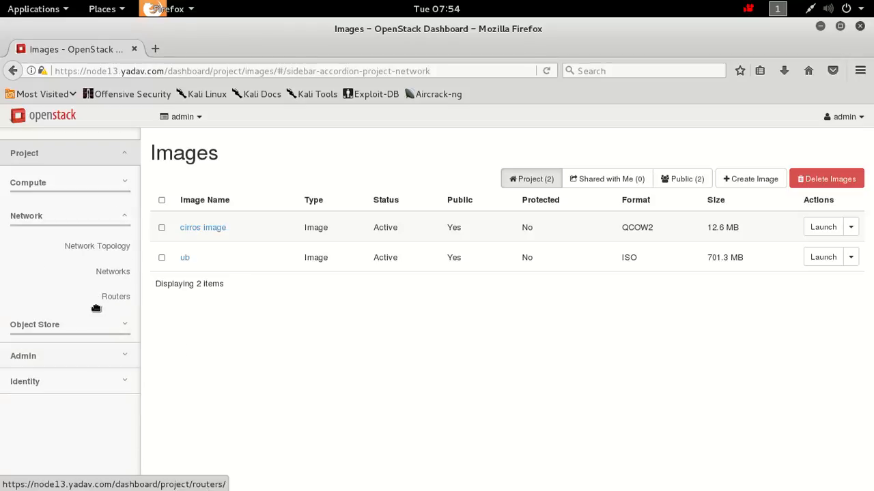
pyautogui.click(99, 249)
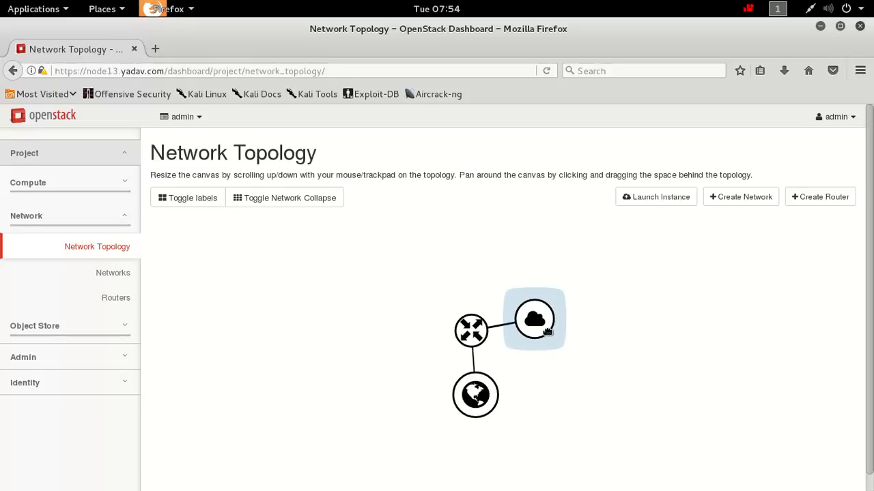
pyautogui.moveTo(546, 333); pyautogui.dragTo(556, 265)
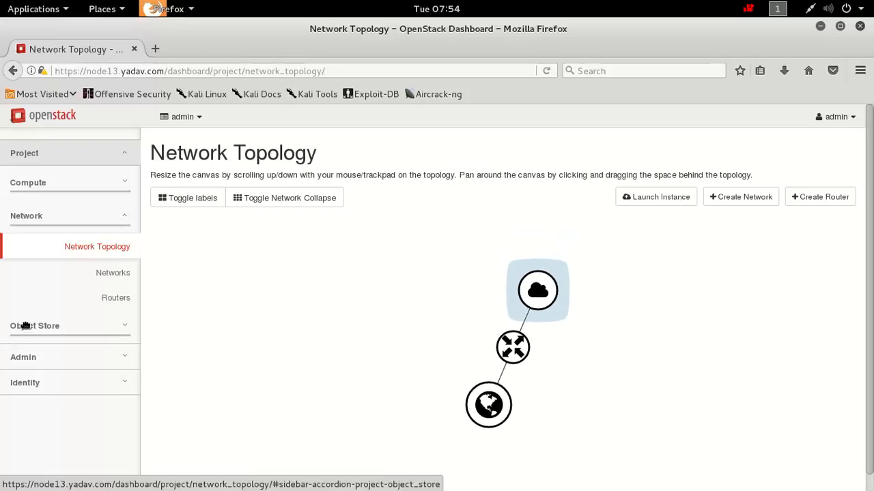
pyautogui.click(122, 283)
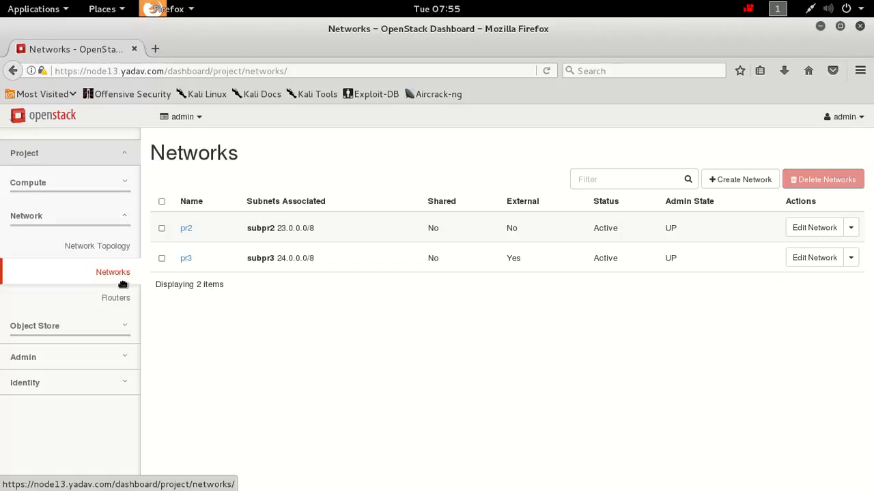
# - Clear the external gateway of the project router ub and confirm the change
pyautogui.click(116, 300)
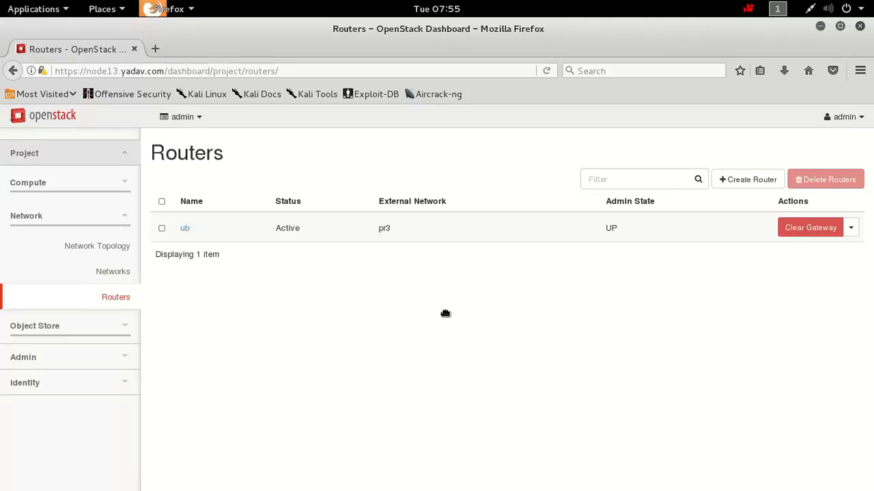
pyautogui.click(817, 235)
pyautogui.click(644, 229)
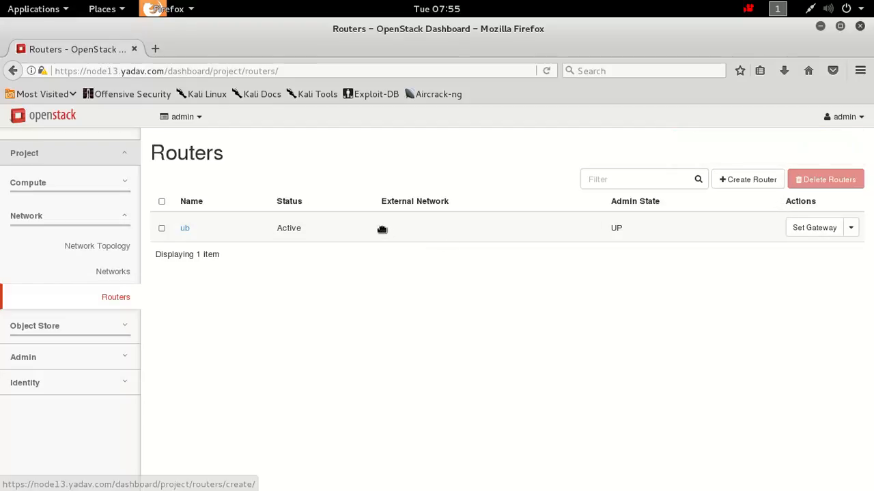
# - Delete the router ub from the project's routers and confirm the deletion
pyautogui.click(163, 230)
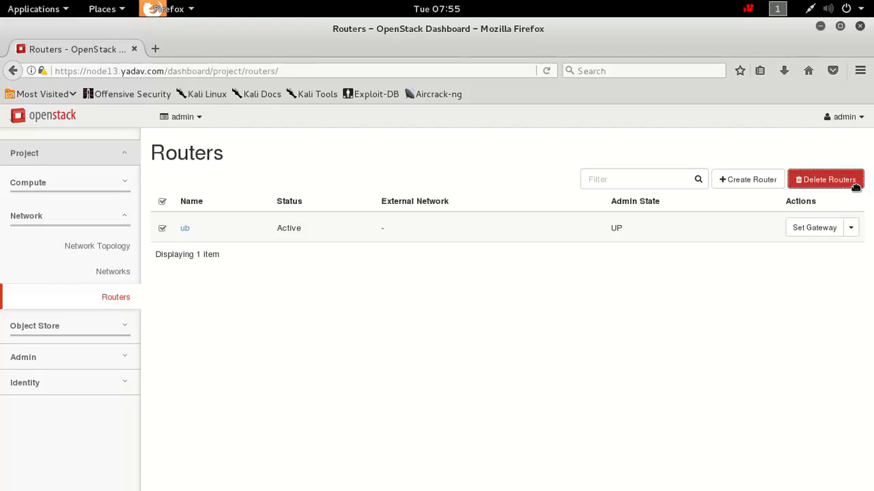
pyautogui.click(800, 181)
pyautogui.click(621, 218)
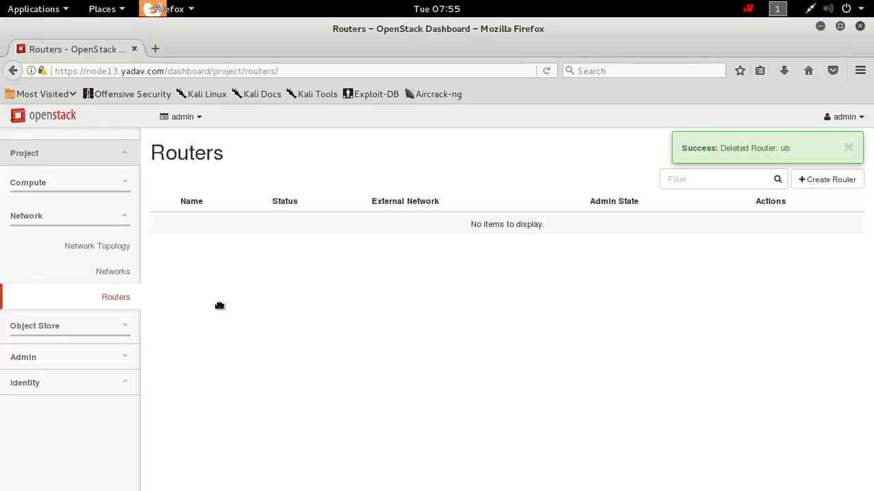
# - Delete the project networks pr3 and pr2, and check the network topology
pyautogui.click(101, 281)
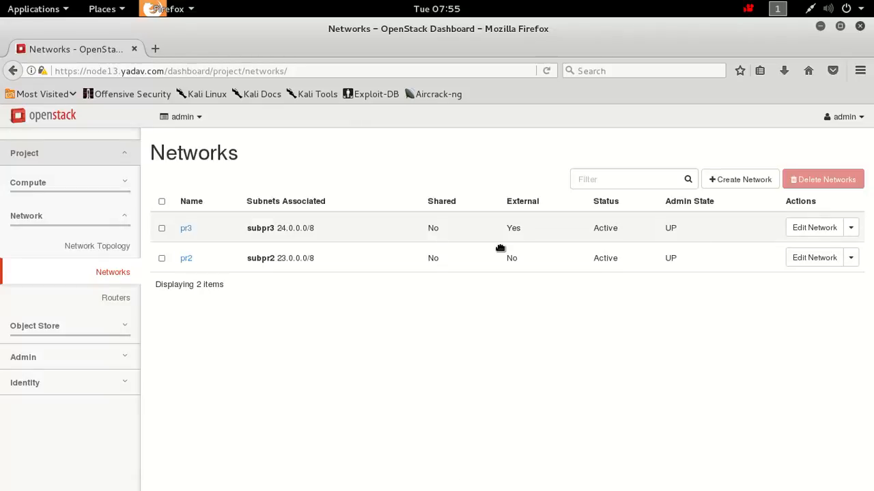
pyautogui.click(162, 229)
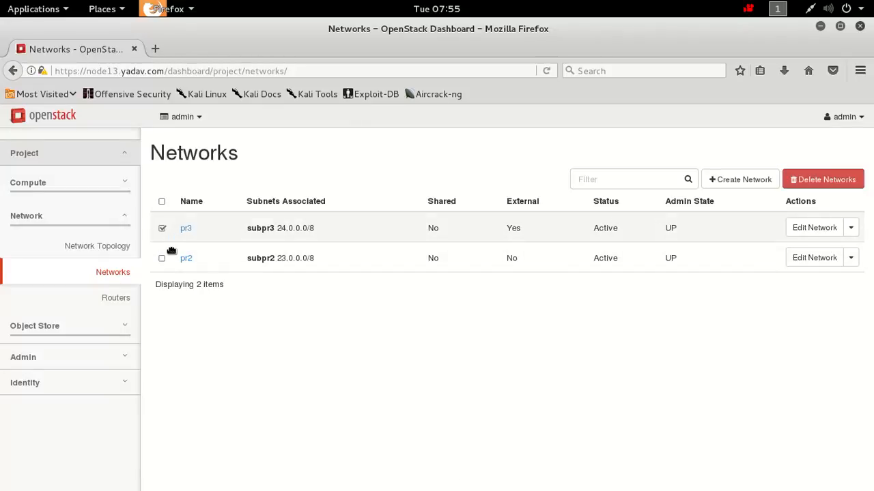
pyautogui.click(164, 260)
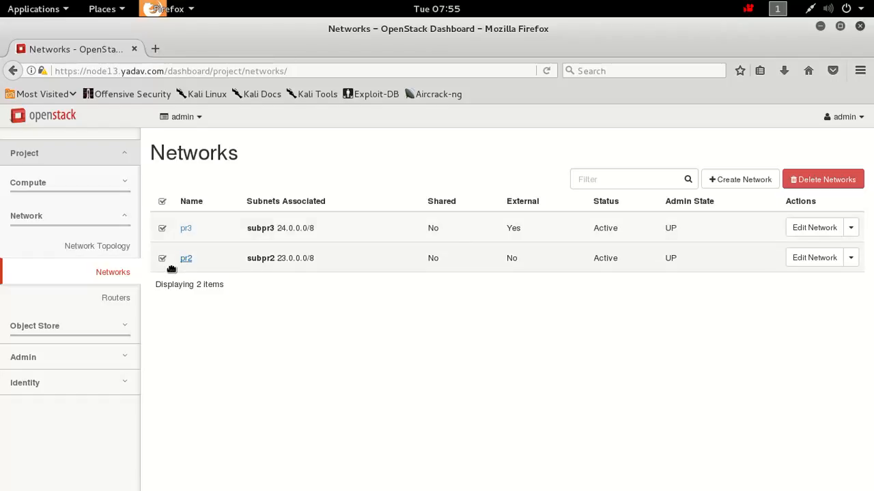
pyautogui.click(815, 186)
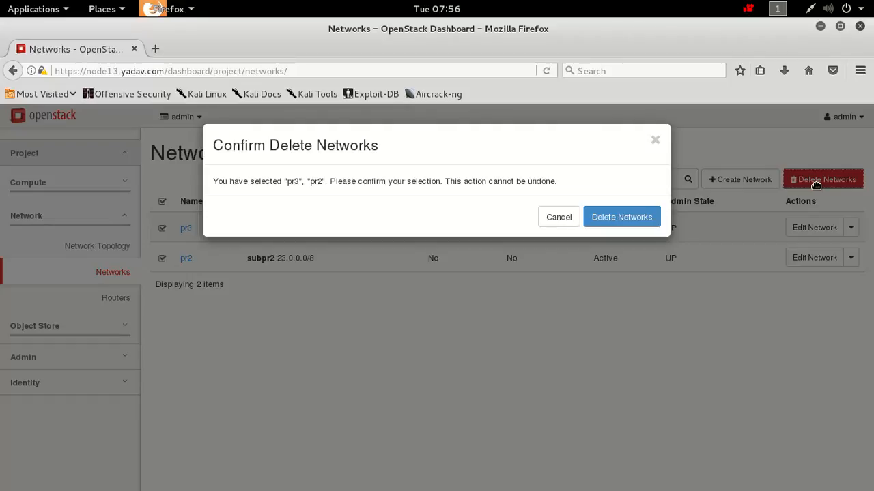
pyautogui.click(635, 218)
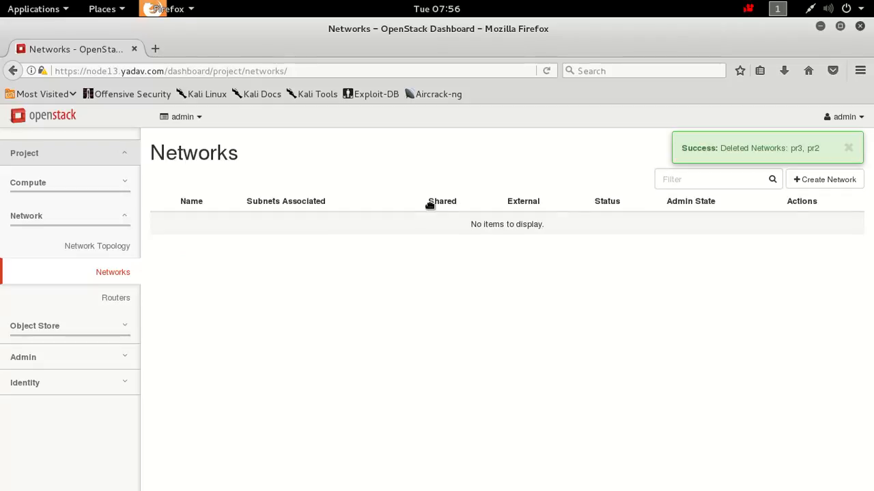
pyautogui.click(111, 250)
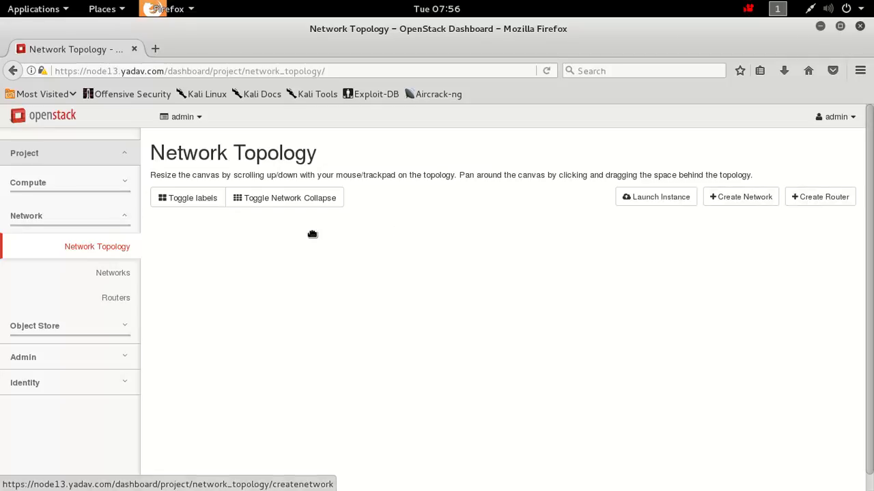
# - Start a new project network named "my private network" with a subnet and proceed to its subnet settings
pyautogui.click(113, 273)
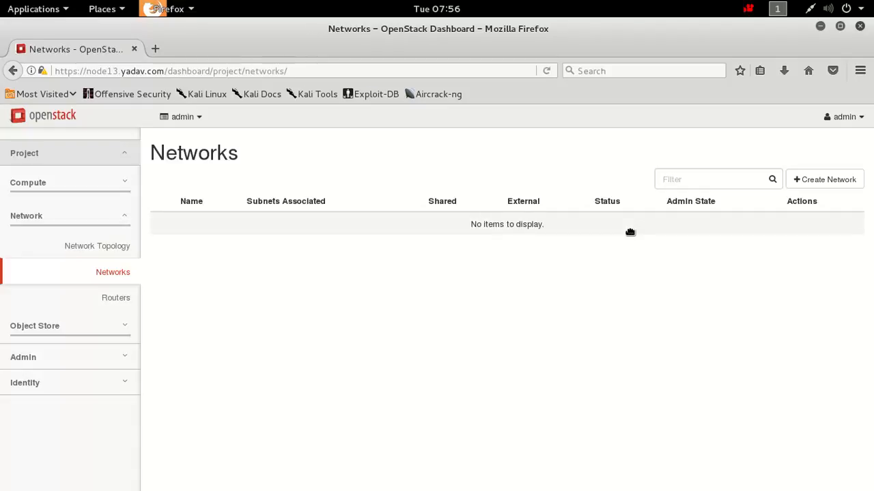
pyautogui.click(817, 188)
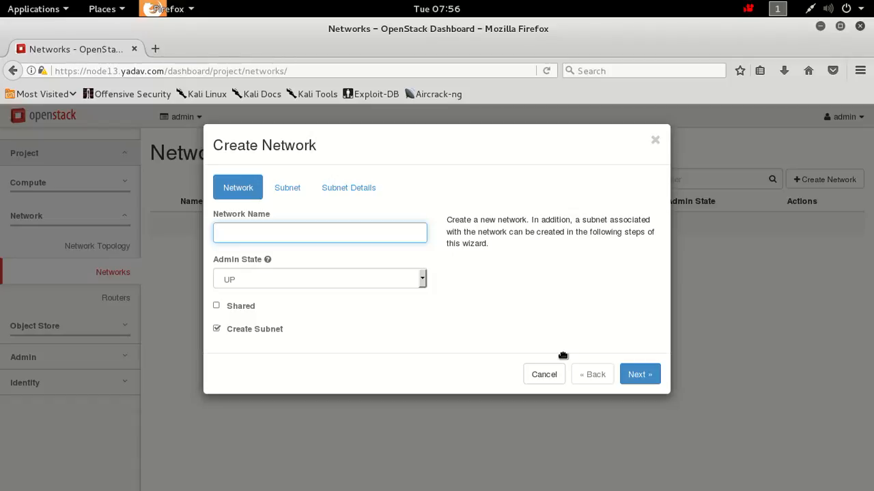
pyautogui.write('my ')
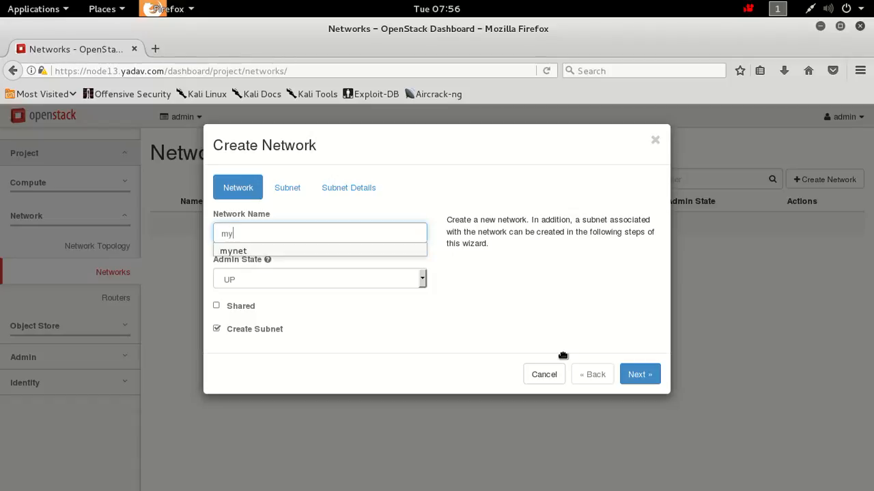
pyautogui.write('p')
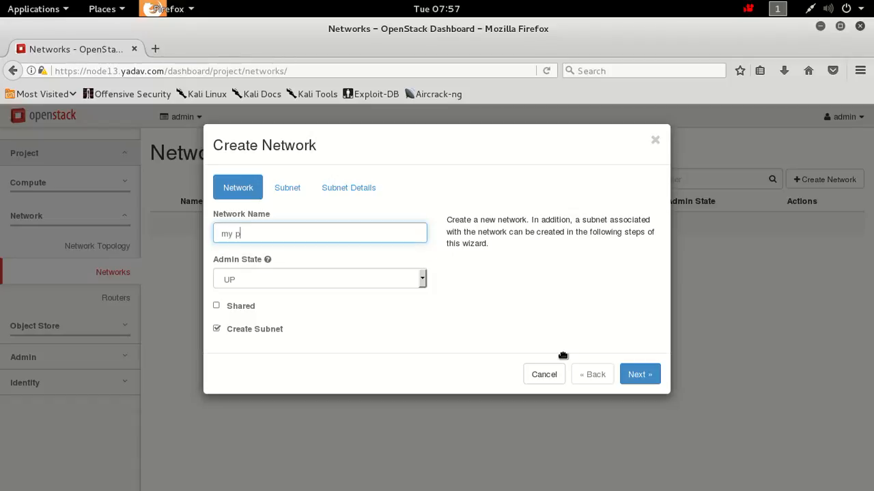
pyautogui.write('rivate network')
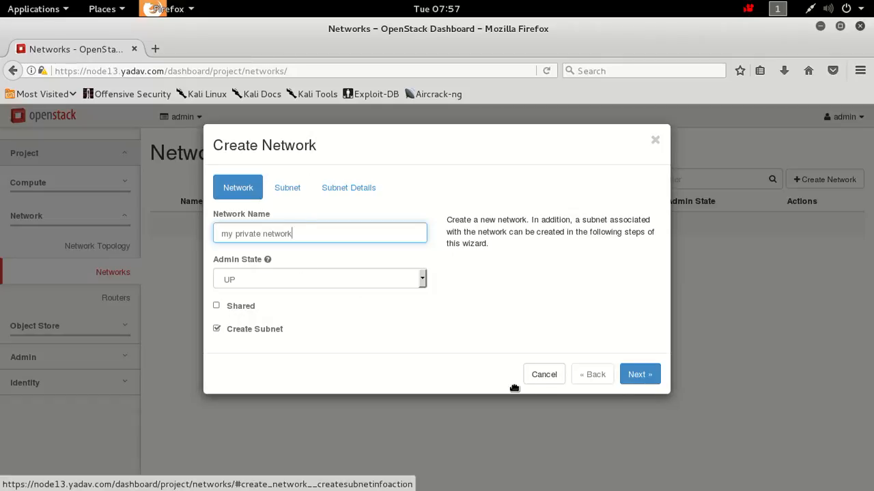
pyautogui.click(641, 385)
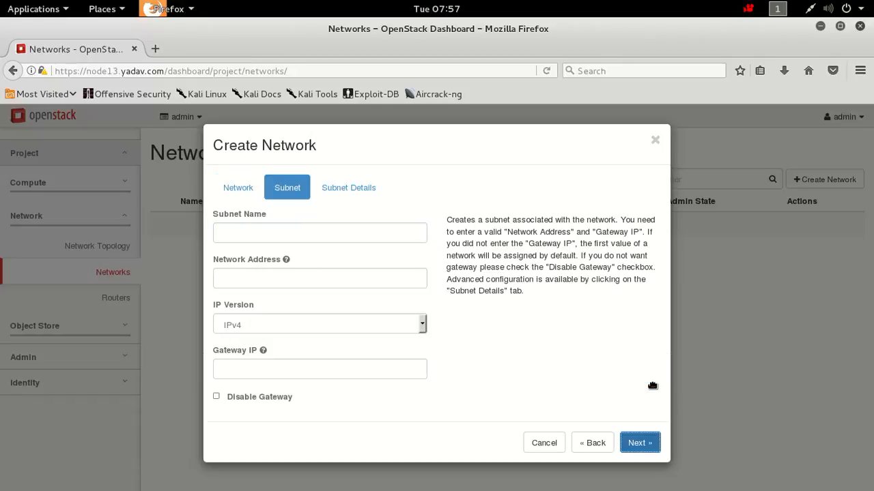
# - Name the new network's subnet mysub and set its network address to 10.0.0.0/24
pyautogui.click(342, 236)
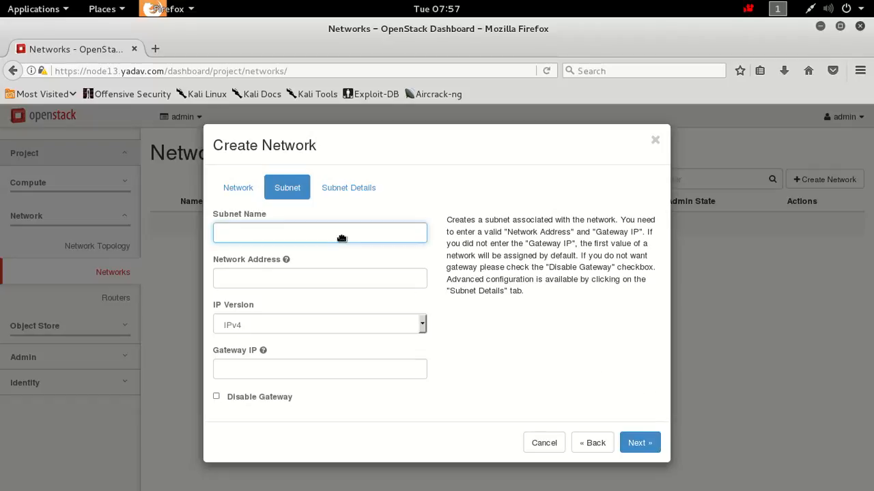
pyautogui.write('My')
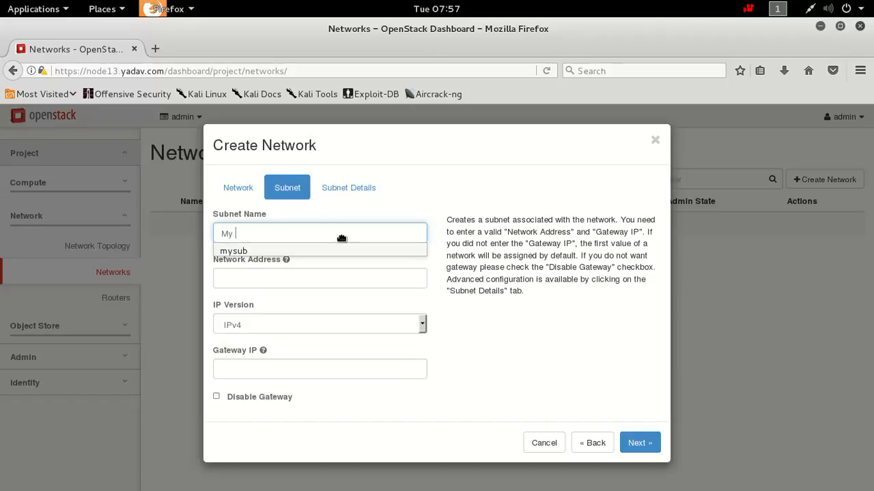
pyautogui.click(269, 251)
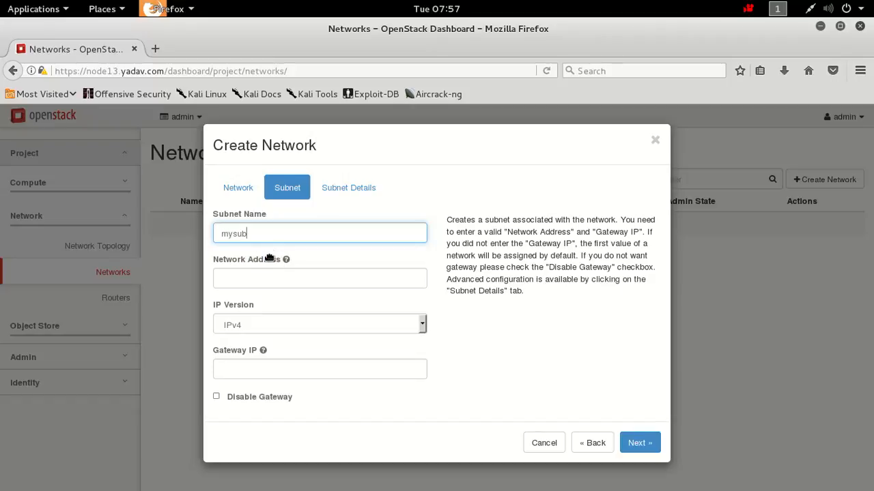
pyautogui.click(265, 284)
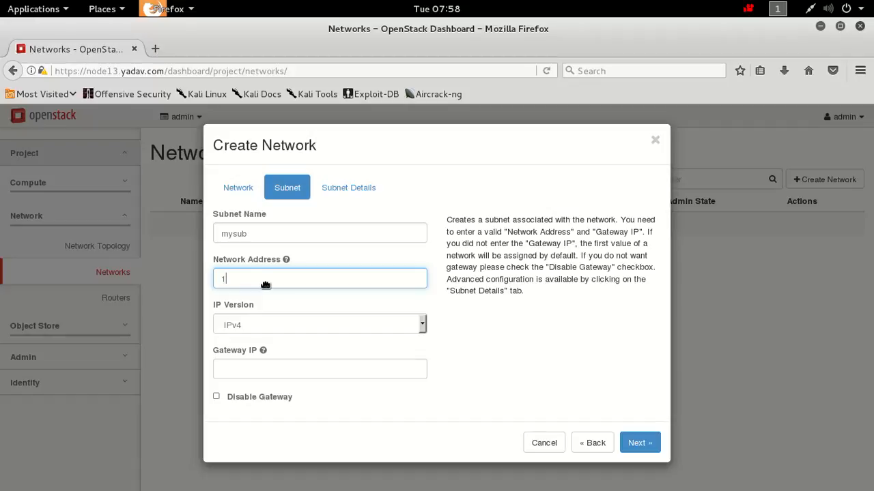
pyautogui.write('0')
pyautogui.press('BackSpace')
pyautogui.press('BackSpace')
pyautogui.write('10.0.')
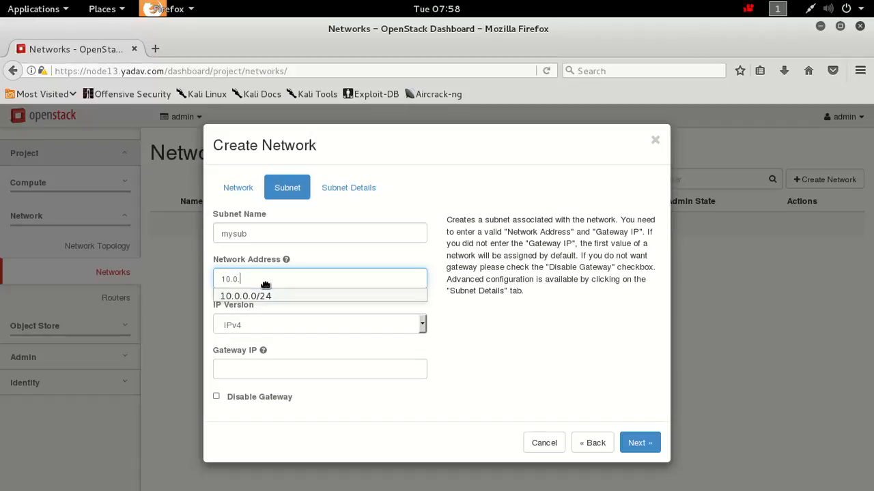
pyautogui.click(281, 299)
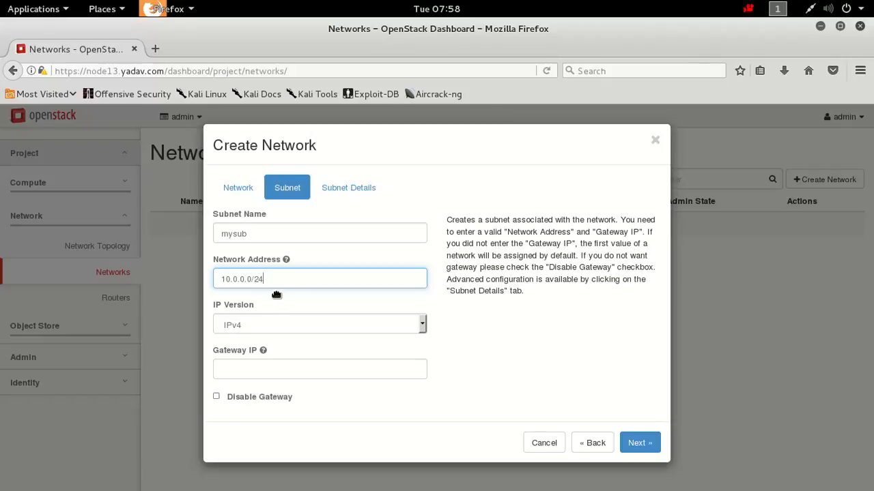
pyautogui.moveTo(275, 279); pyautogui.dragTo(221, 282)
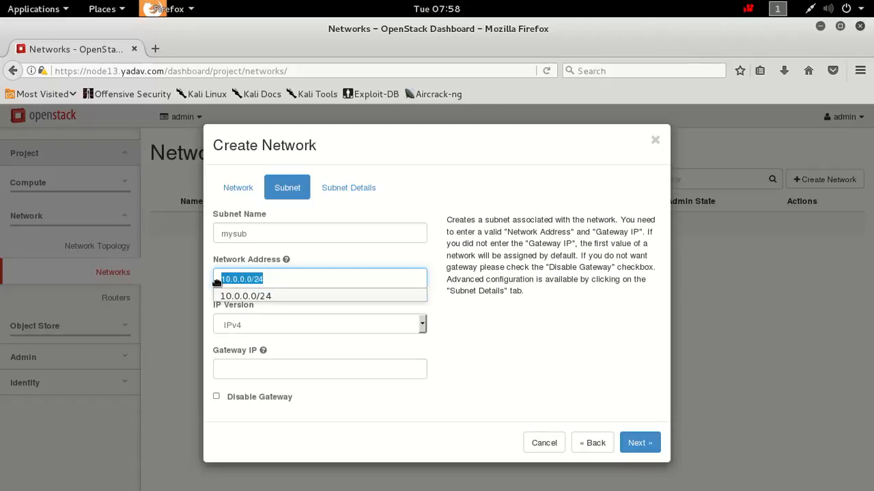
pyautogui.press('Escape')
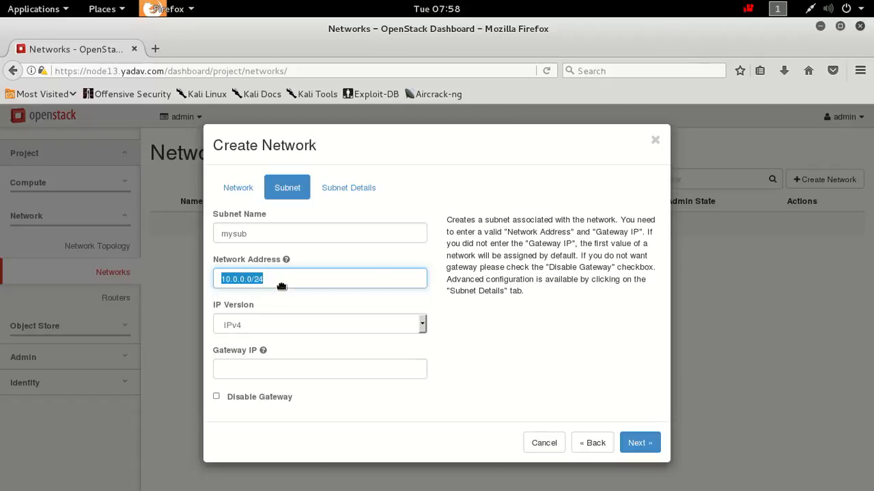
pyautogui.click(281, 286)
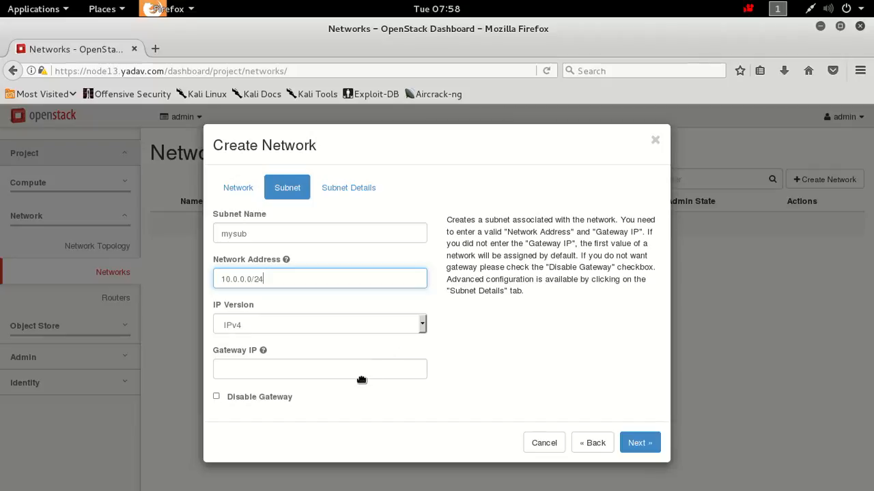
pyautogui.click(266, 354)
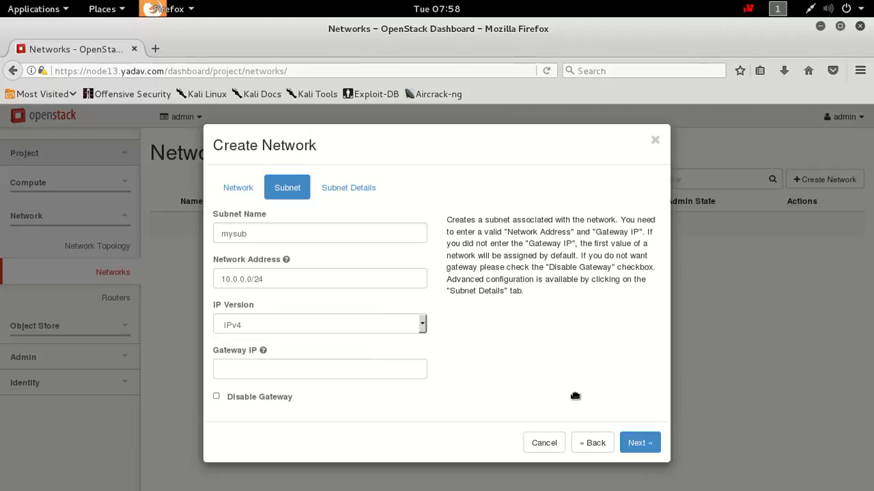
# - Create the network with the default subnet details and DHCP enabled, and view it in the network topology
pyautogui.click(652, 449)
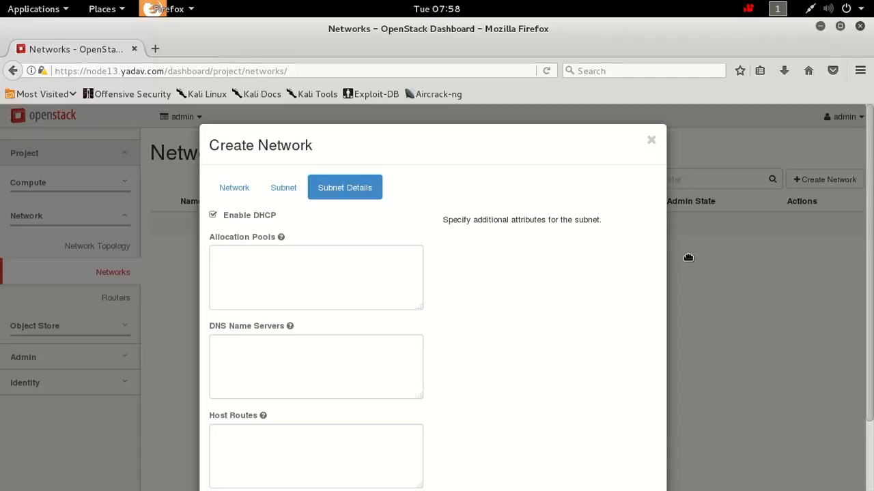
pyautogui.scroll(-2, 533, 297)
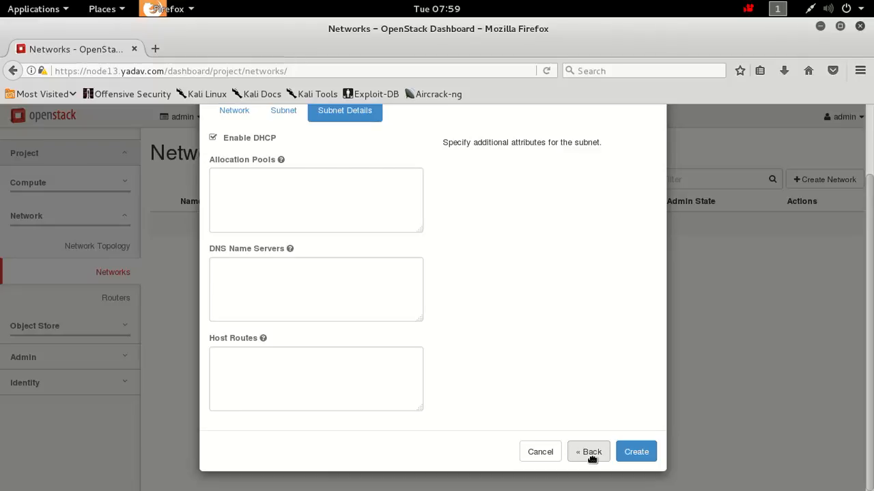
pyautogui.click(636, 454)
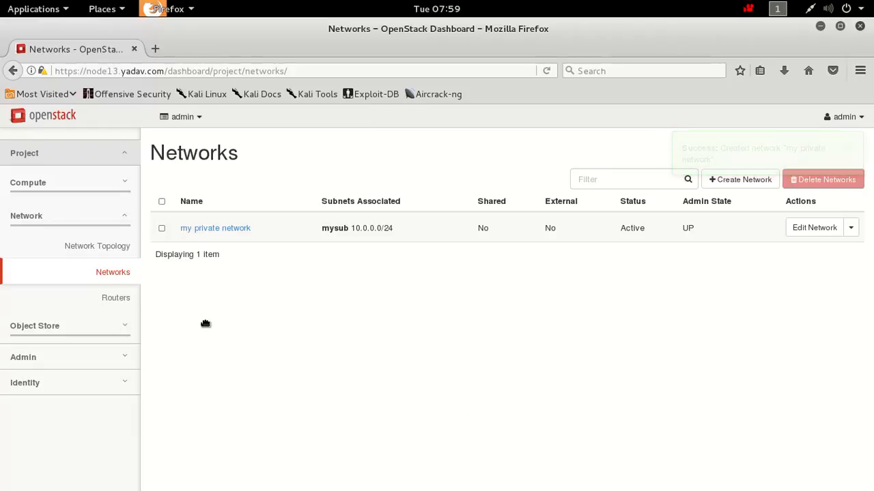
pyautogui.click(101, 252)
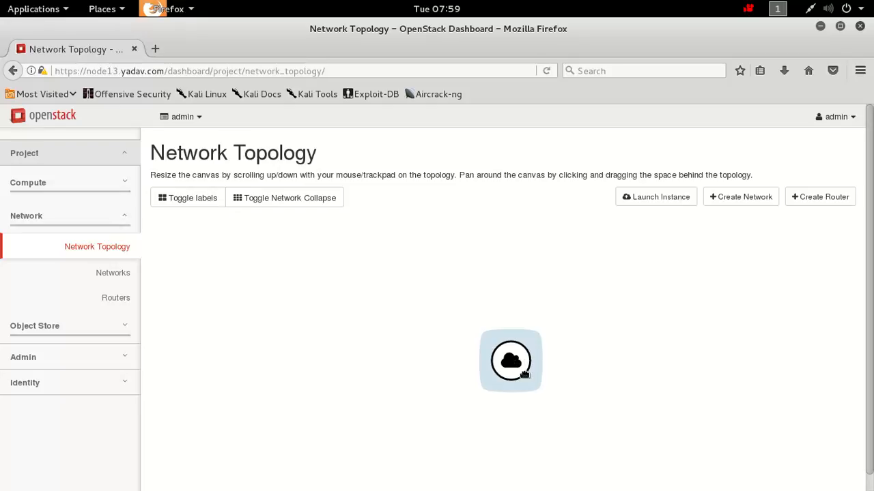
# - Show the network name labels in the network topology
pyautogui.moveTo(513, 367); pyautogui.dragTo(432, 328)
pyautogui.click(199, 202)
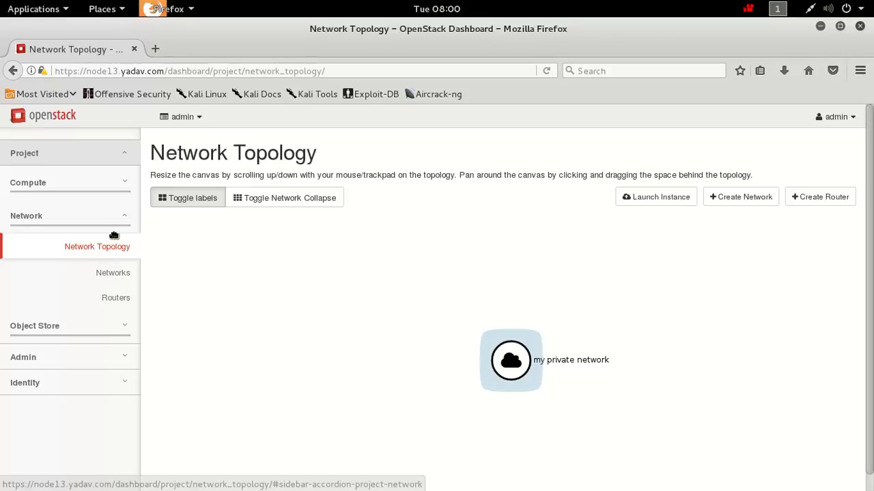
# - Start launching a new compute instance in the project and name it Cr1
pyautogui.click(88, 191)
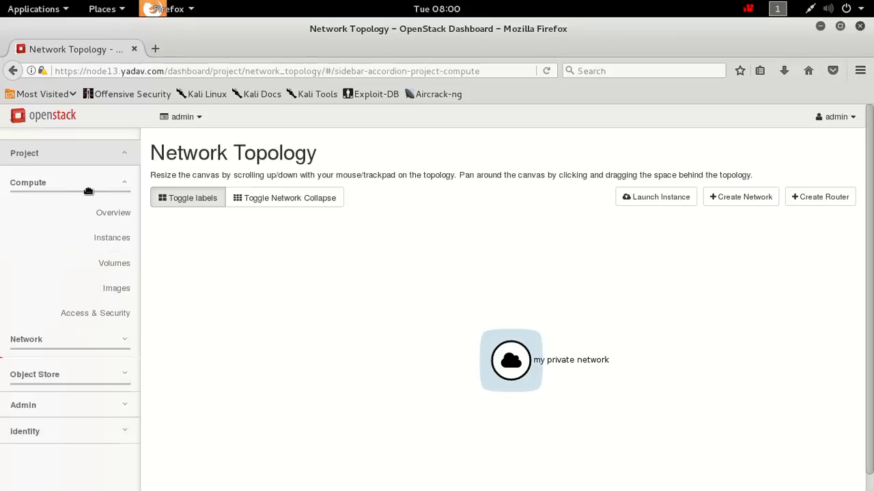
pyautogui.click(113, 239)
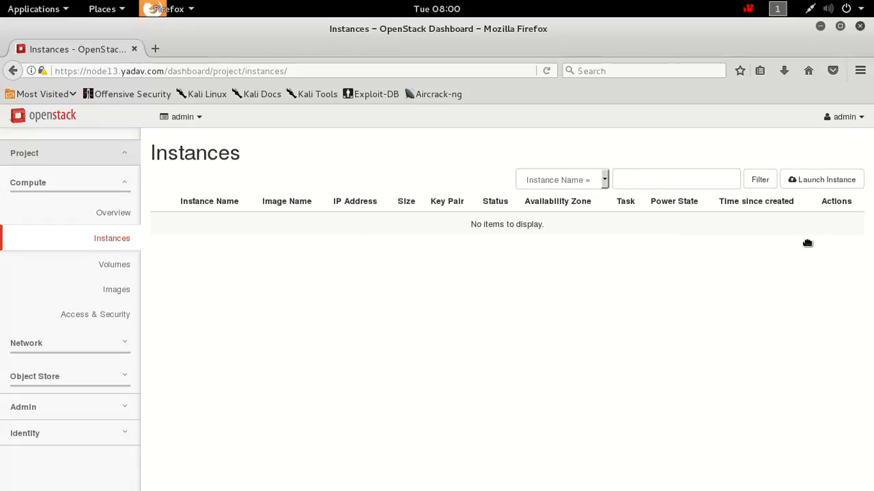
pyautogui.click(817, 184)
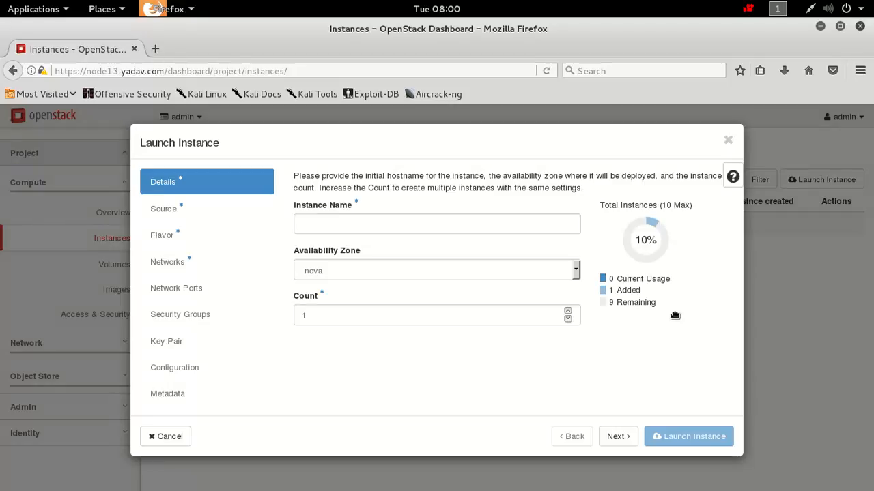
pyautogui.click(478, 231)
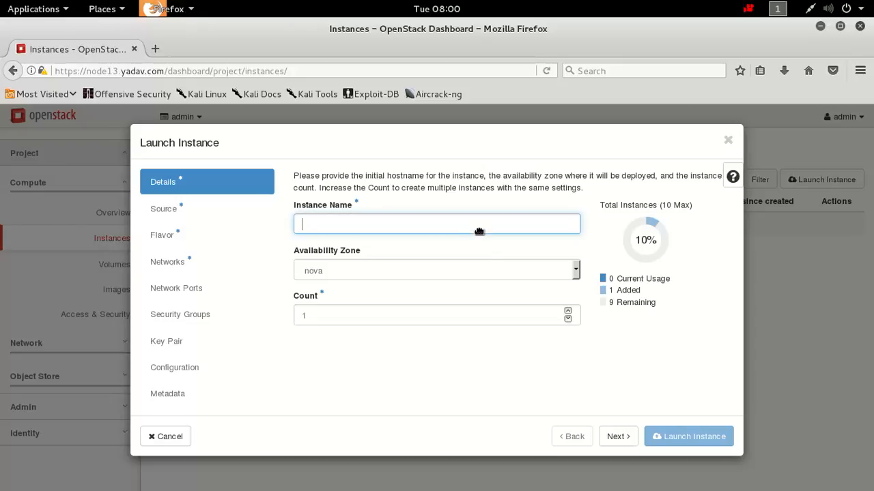
pyautogui.write('Cr1')
# - Allocate the cirros image as the boot source of the new instance
pyautogui.click(197, 235)
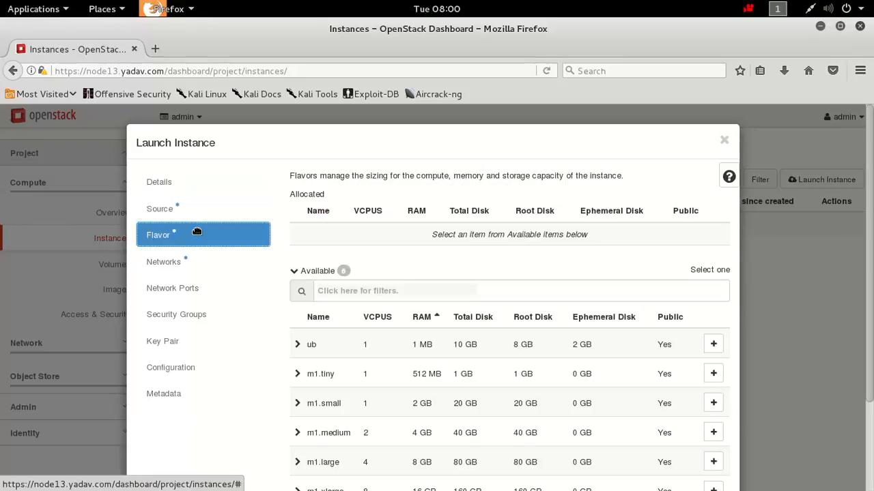
pyautogui.click(187, 217)
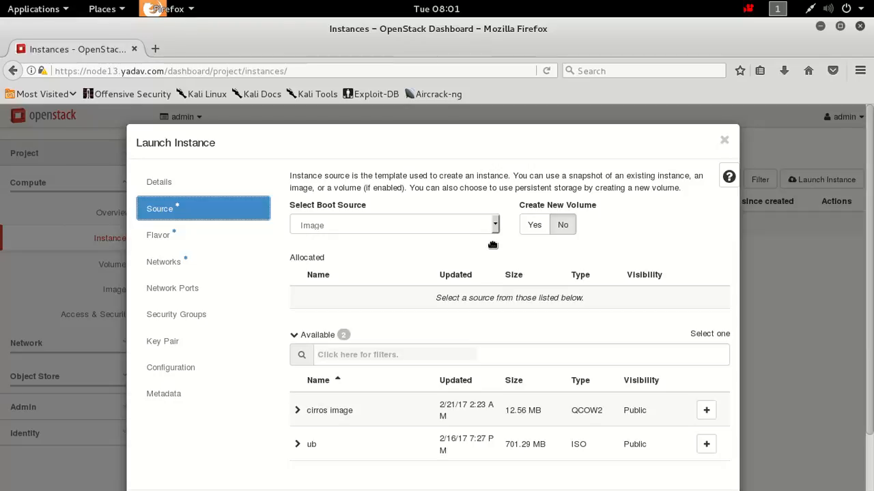
pyautogui.click(711, 415)
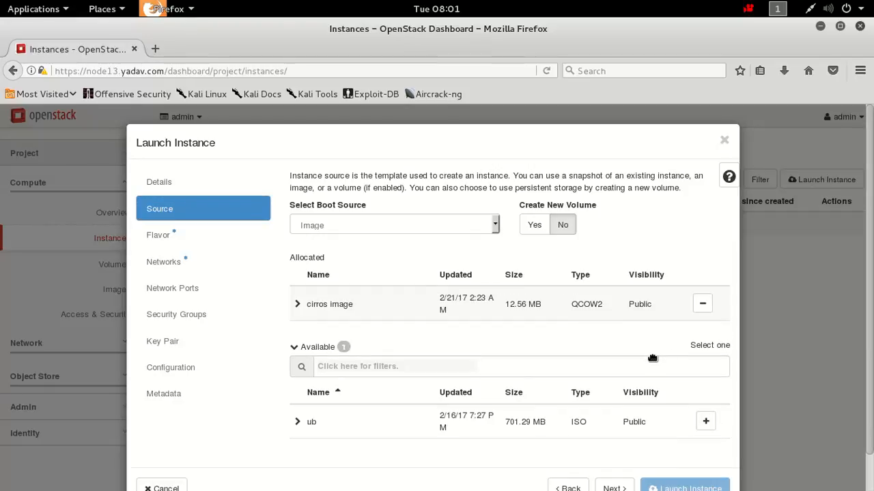
# - Allocate the m1.tiny flavor to the new instance
pyautogui.click(167, 239)
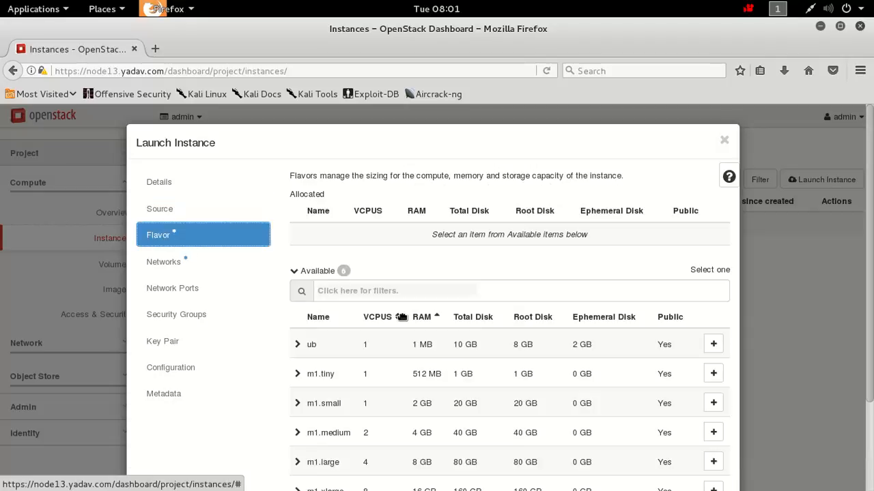
pyautogui.moveTo(459, 151); pyautogui.dragTo(460, 124)
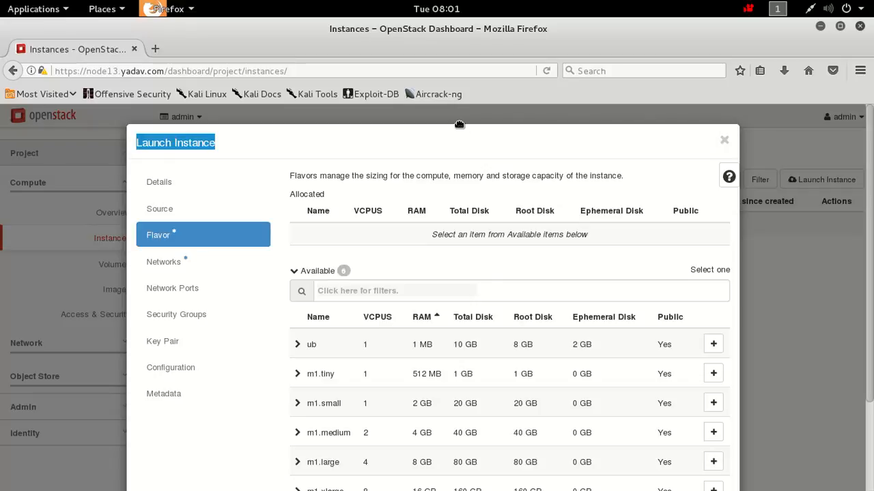
pyautogui.click(321, 381)
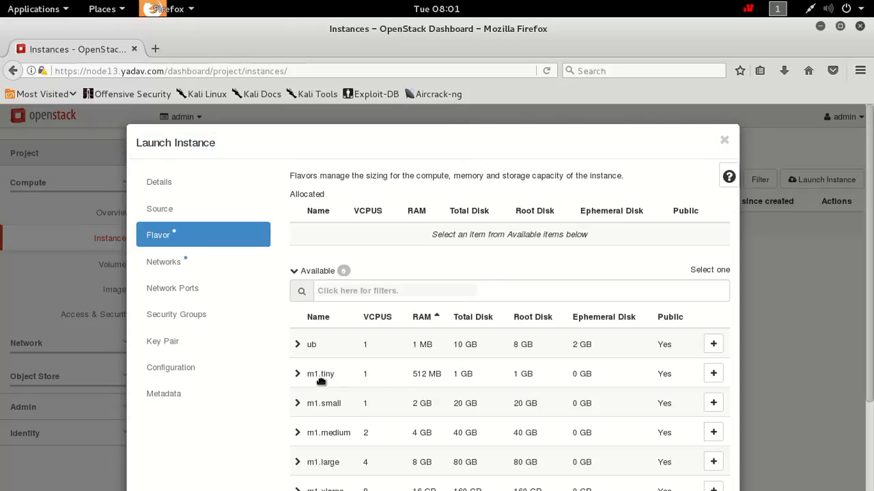
pyautogui.click(716, 374)
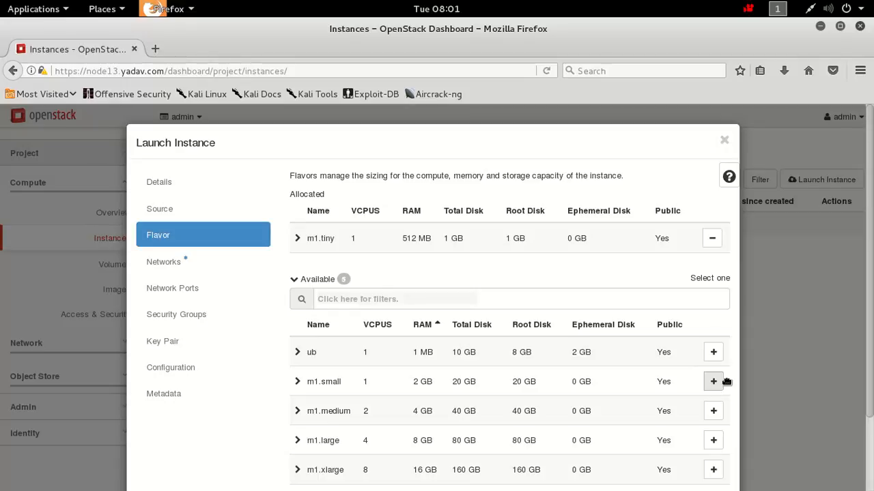
pyautogui.click(714, 383)
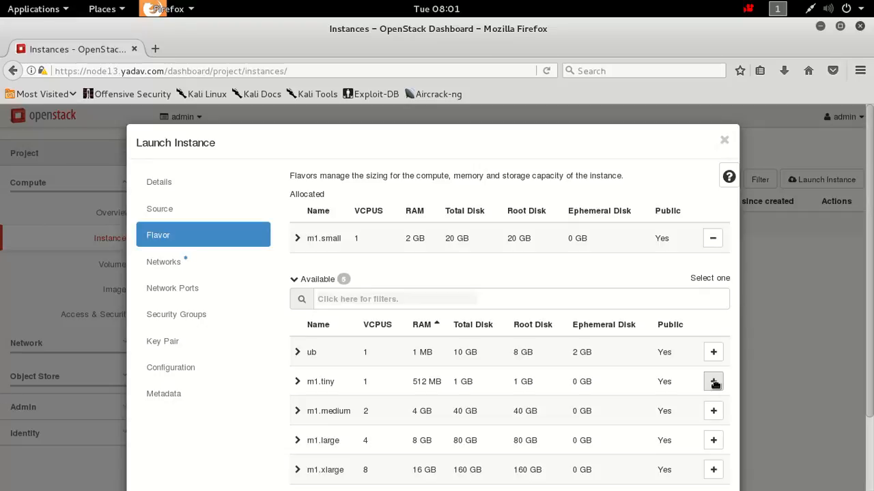
pyautogui.click(713, 238)
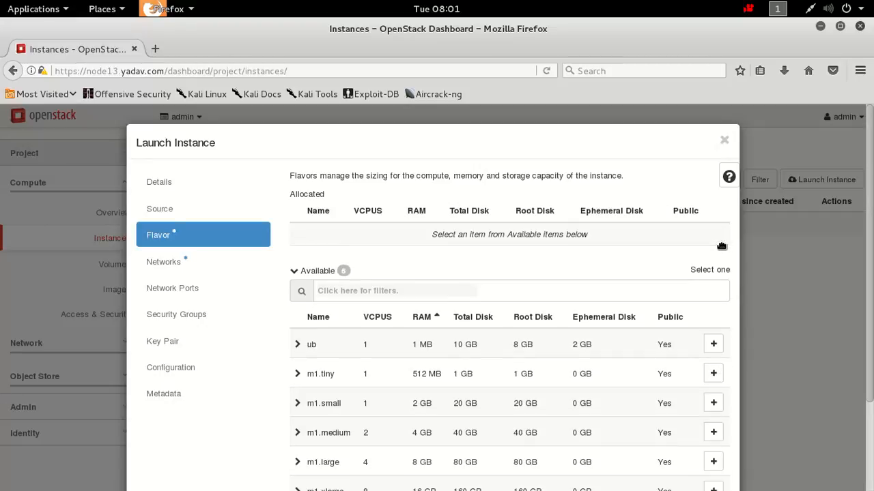
pyautogui.click(715, 376)
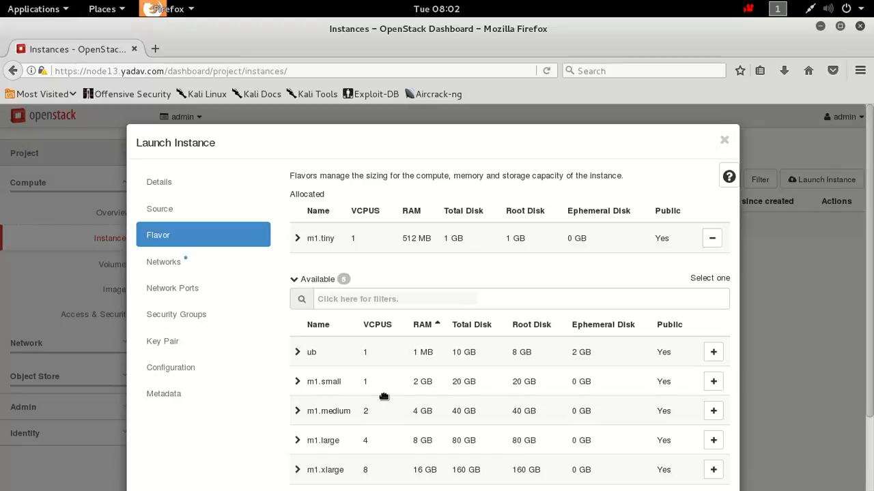
pyautogui.moveTo(413, 388); pyautogui.dragTo(551, 388)
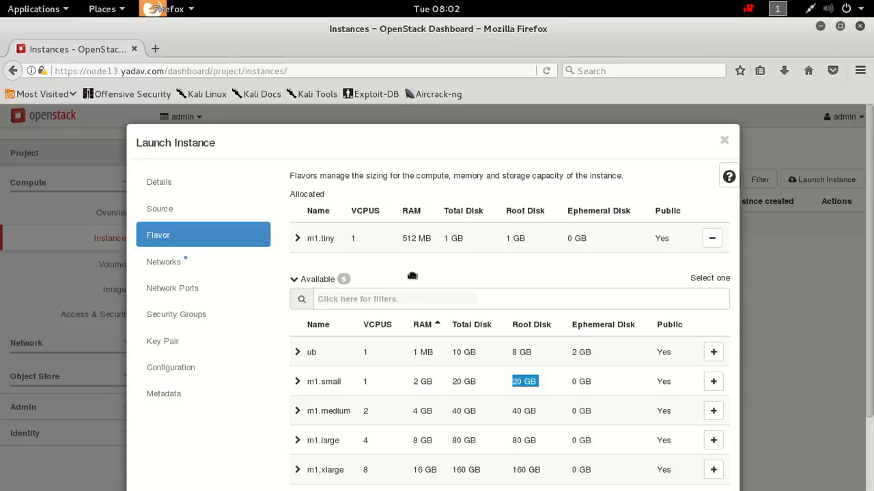
# - Attach "my private network" to the instance and launch it
pyautogui.click(184, 272)
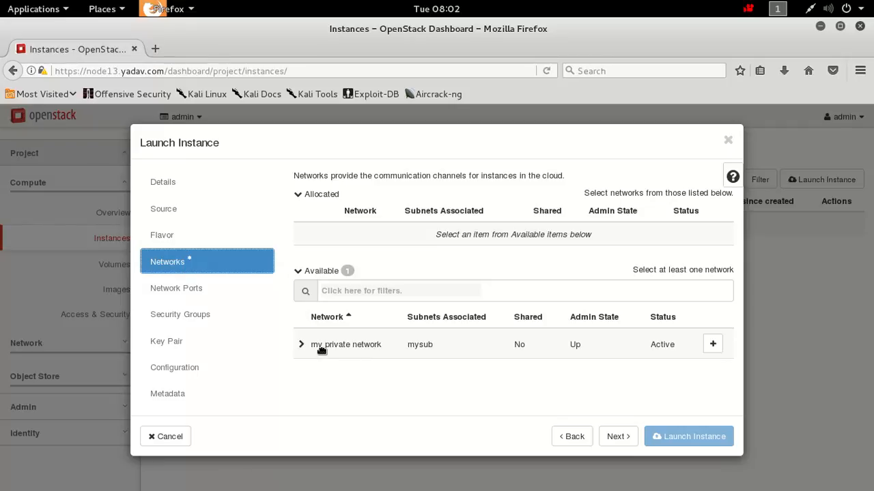
pyautogui.click(714, 346)
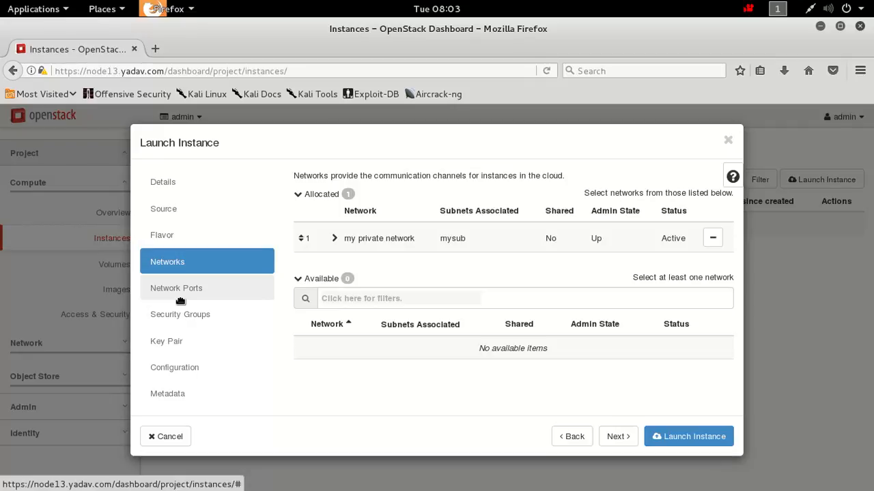
pyautogui.click(701, 444)
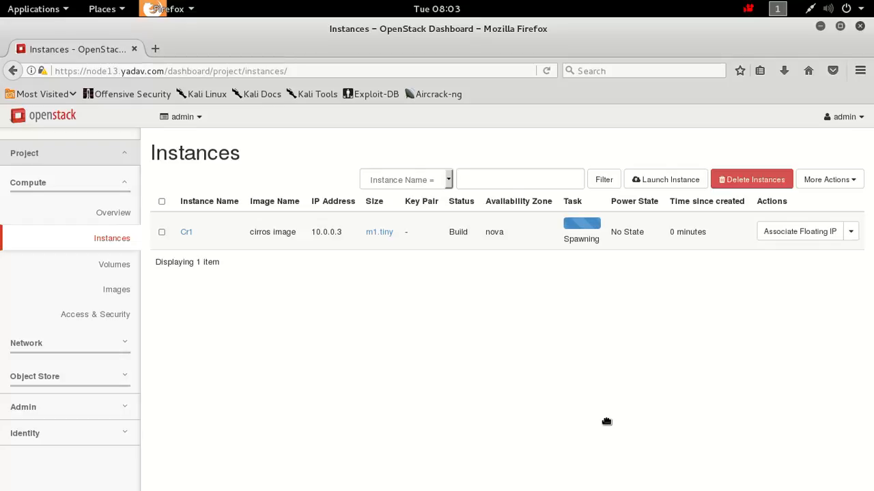
# - Check the new instance's image, key pair, status, availability zone, power state and age in the instance list
pyautogui.moveTo(348, 236); pyautogui.dragTo(313, 236)
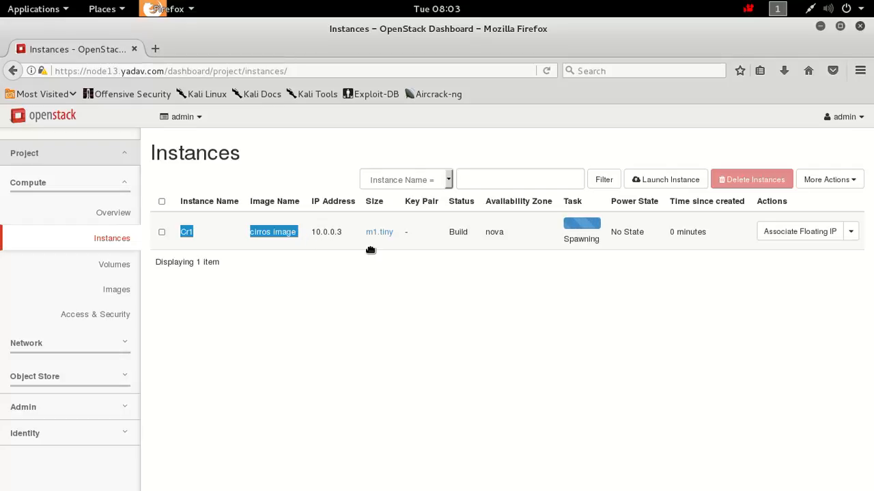
pyautogui.moveTo(371, 249); pyautogui.dragTo(407, 247)
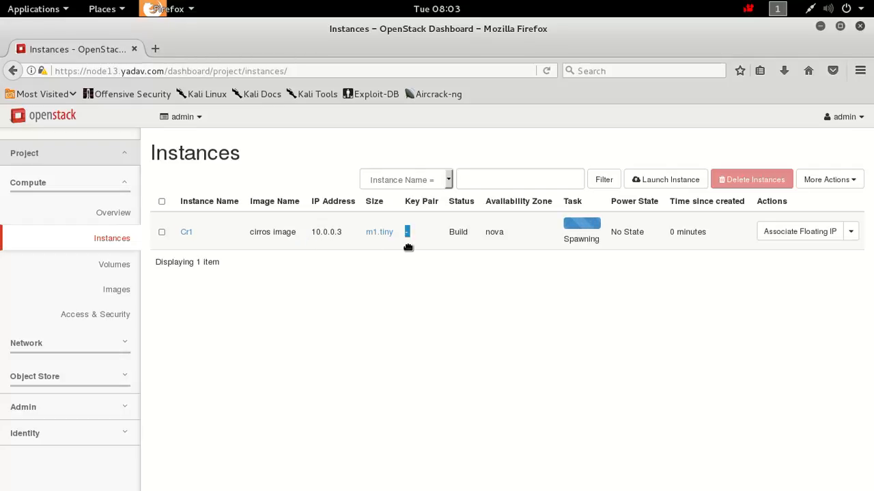
pyautogui.doubleClick(456, 236)
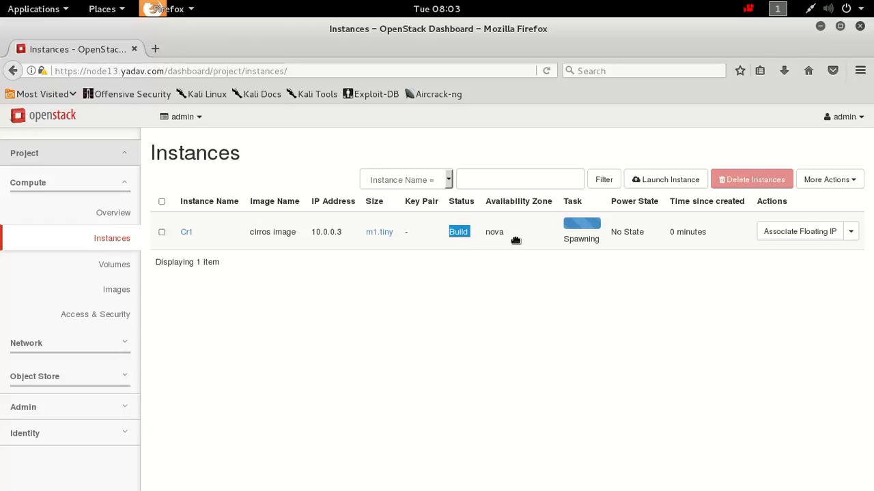
pyautogui.doubleClick(493, 239)
pyautogui.click(492, 242)
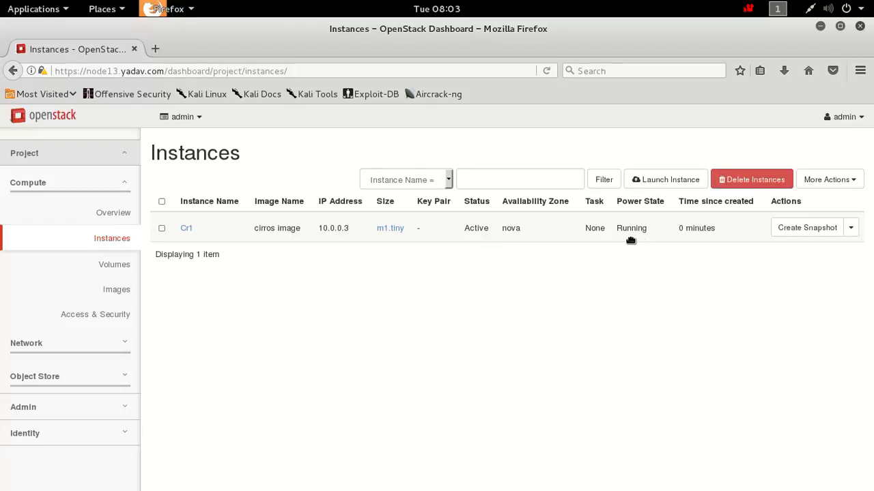
pyautogui.moveTo(624, 239); pyautogui.dragTo(731, 234)
pyautogui.click(727, 236)
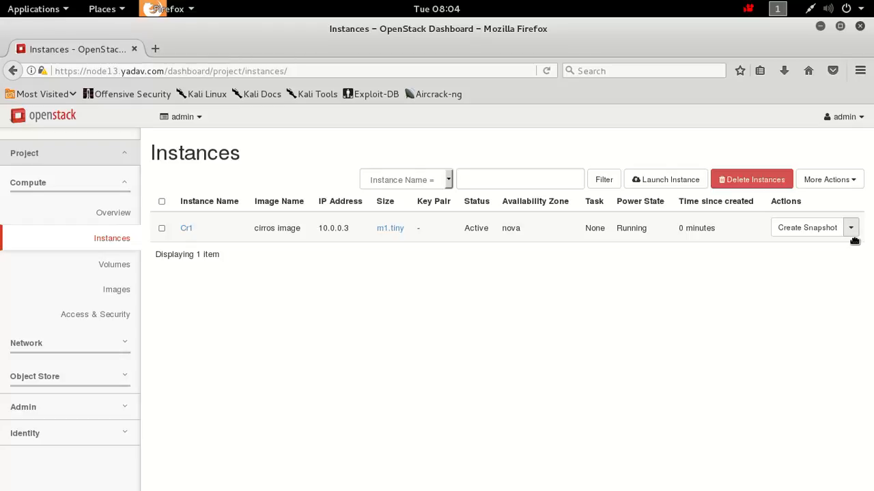
# - Open the console of instance Cr1 and show only the console
pyautogui.click(853, 238)
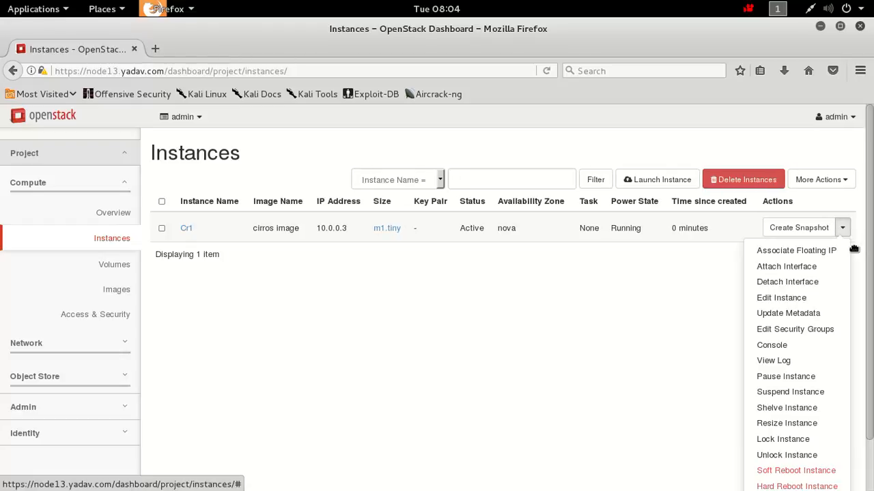
pyautogui.click(798, 348)
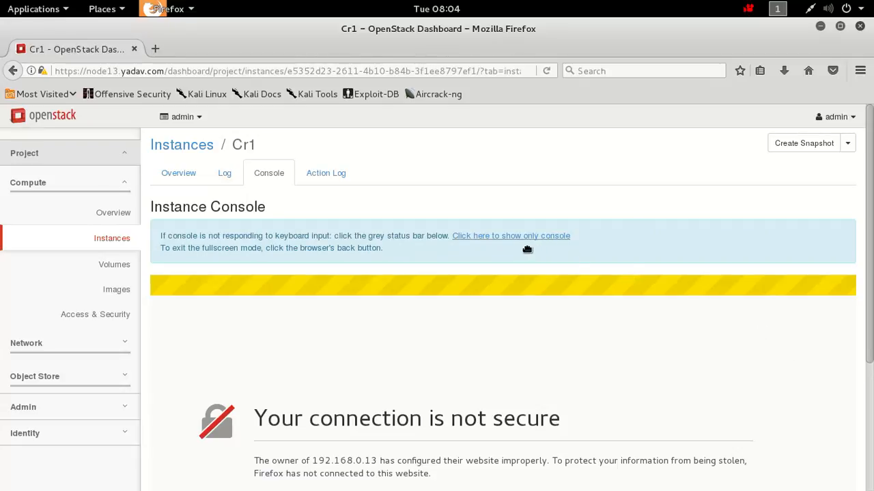
pyautogui.click(489, 242)
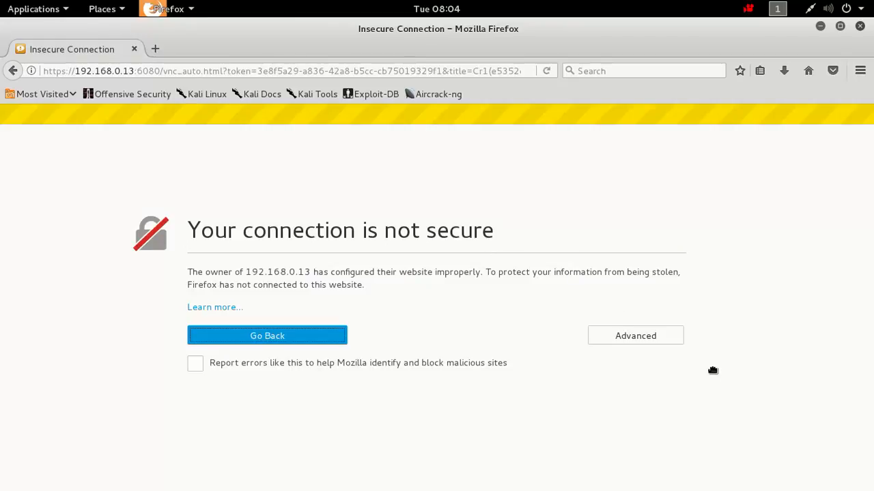
# - Add a permanent security exception for 192.168.0.13:6080 so the instance console can load
pyautogui.click(665, 343)
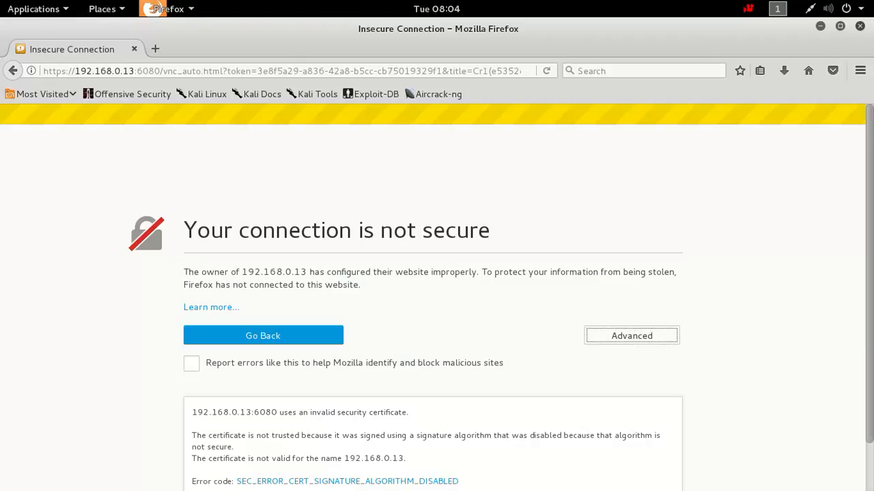
pyautogui.scroll(-1, 668, 350)
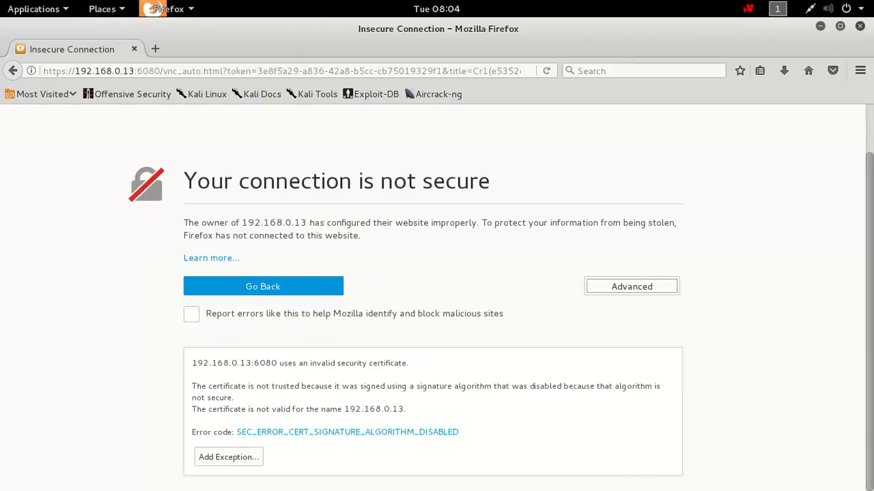
pyautogui.click(229, 463)
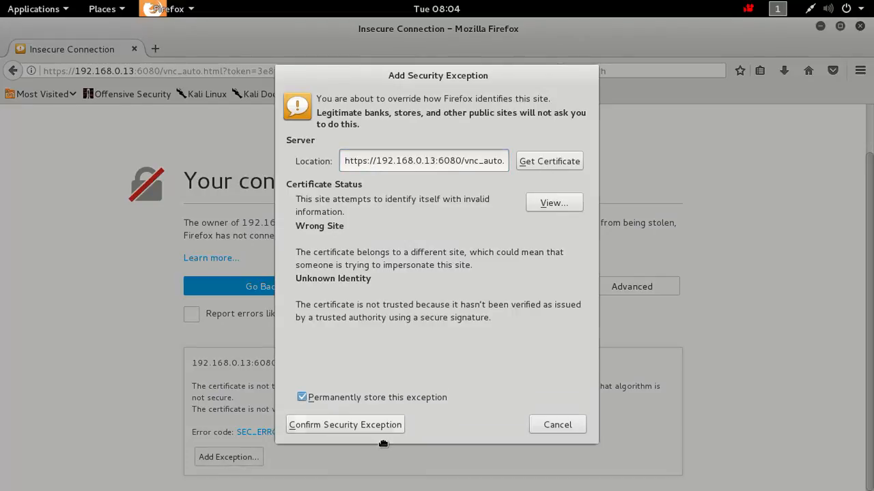
pyautogui.click(368, 425)
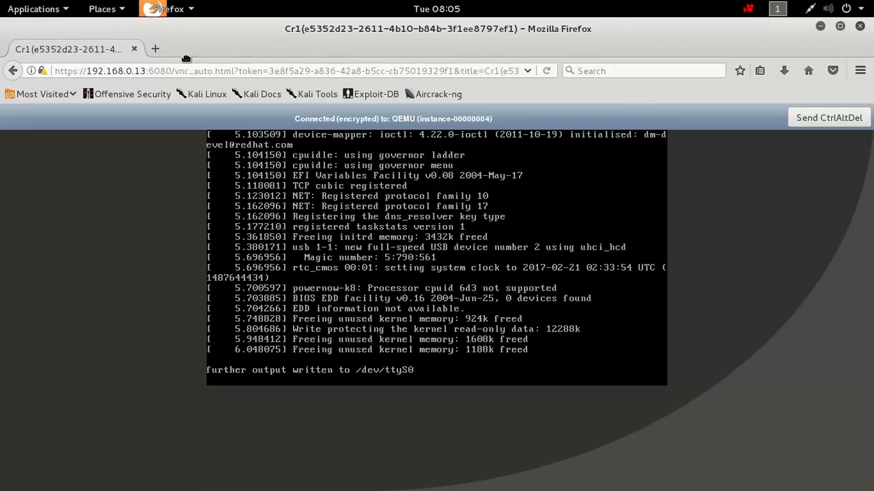
# - Open the dashboard at 192.168.0.13 in a new browser tab and display the list of identity users
pyautogui.click(156, 49)
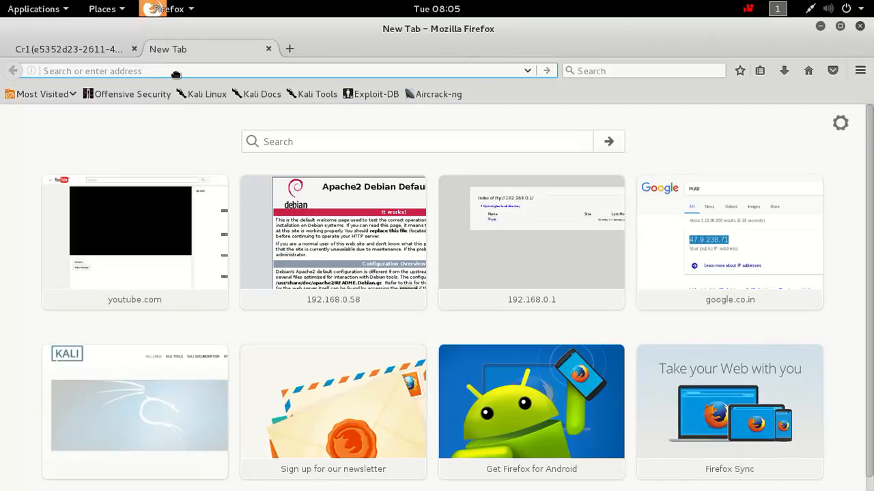
pyautogui.write('192.168.0.13/')
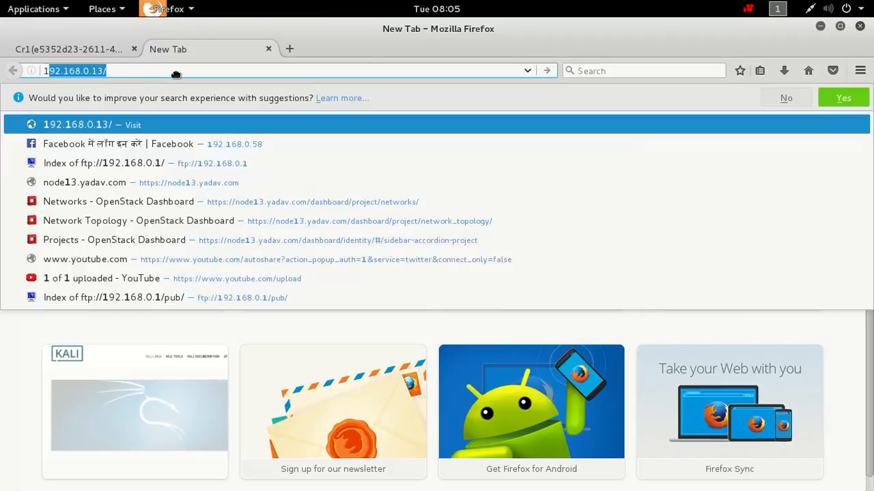
pyautogui.press('Return')
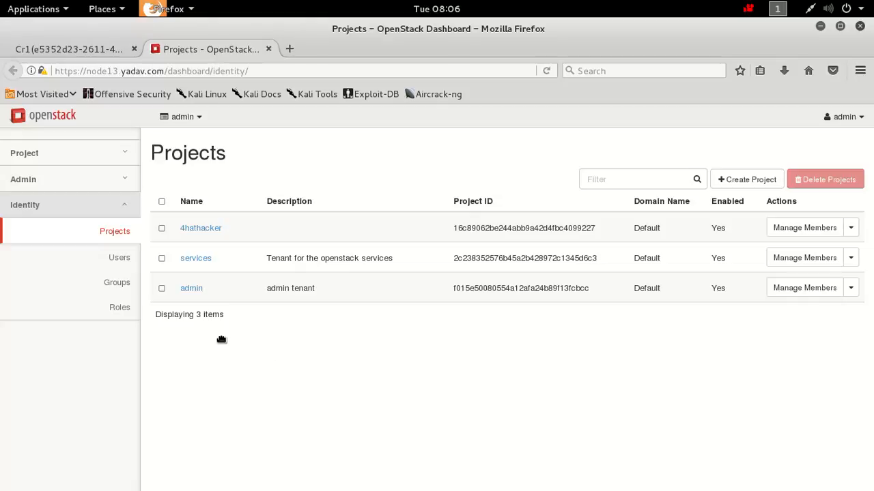
pyautogui.click(126, 270)
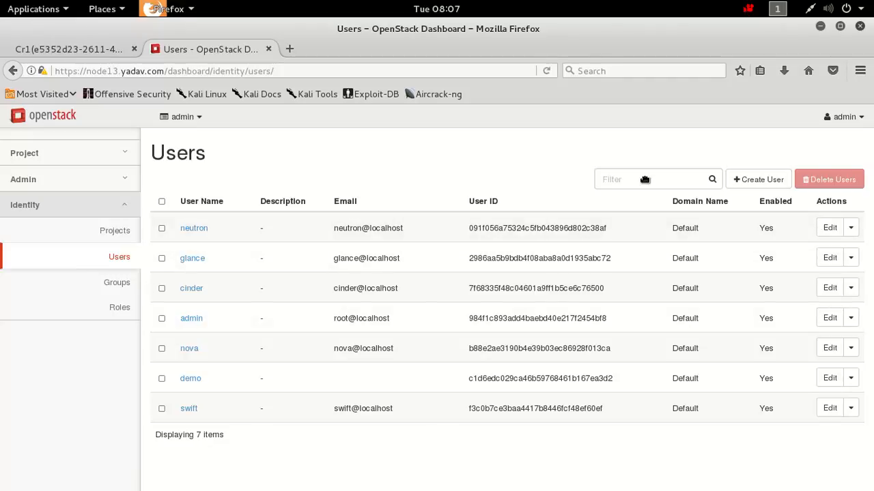
# - Examine the identity groups and the list of roles, including the admin and _member_ roles
pyautogui.click(117, 294)
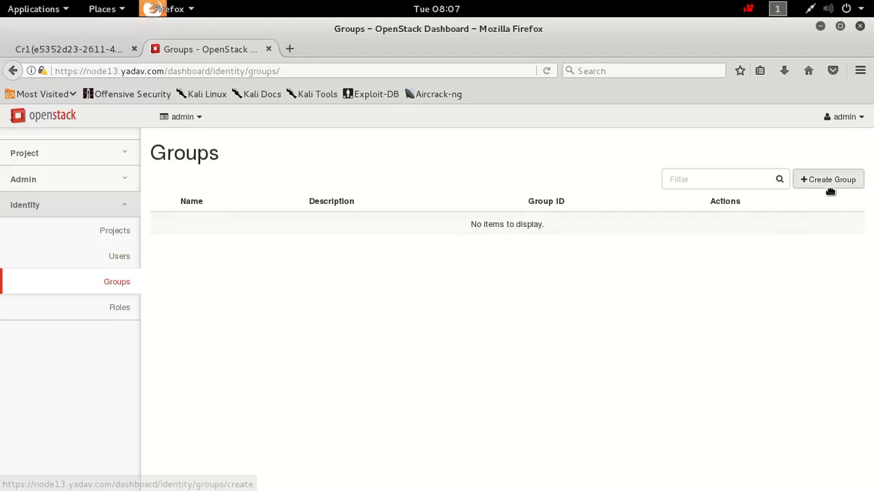
pyautogui.click(123, 310)
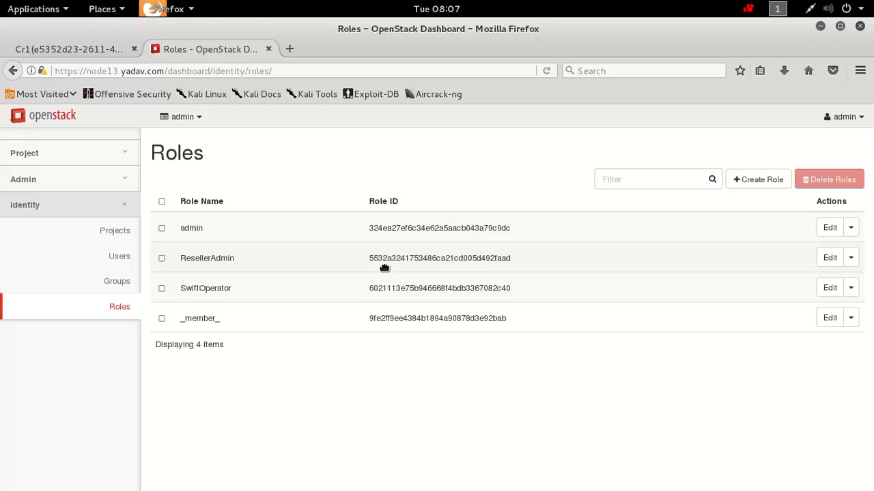
pyautogui.moveTo(364, 270); pyautogui.dragTo(507, 301)
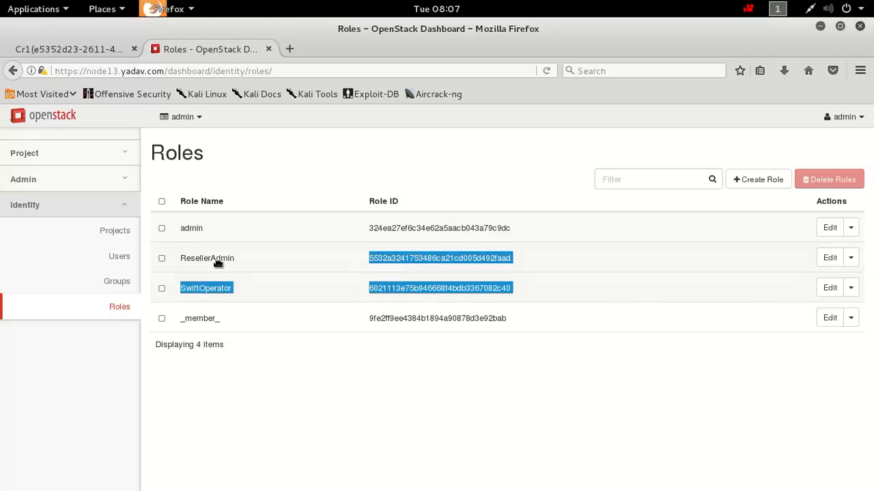
pyautogui.moveTo(208, 238); pyautogui.dragTo(181, 237)
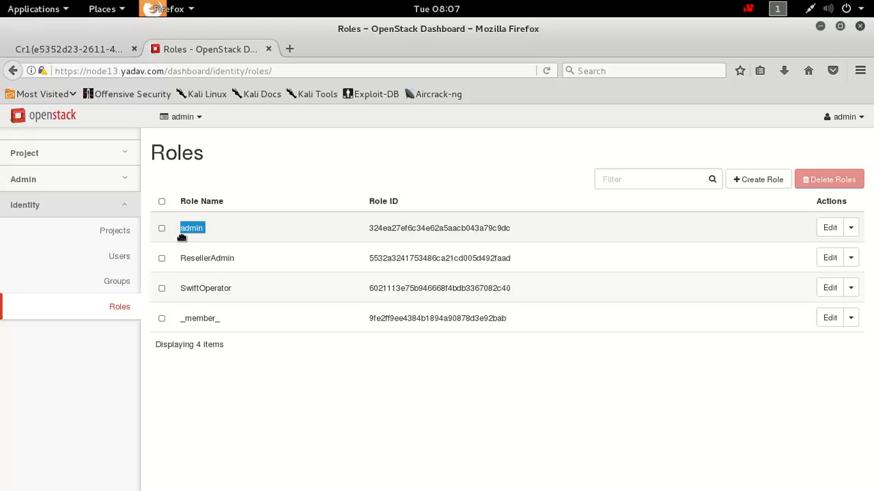
pyautogui.click(848, 126)
pyautogui.click(676, 162)
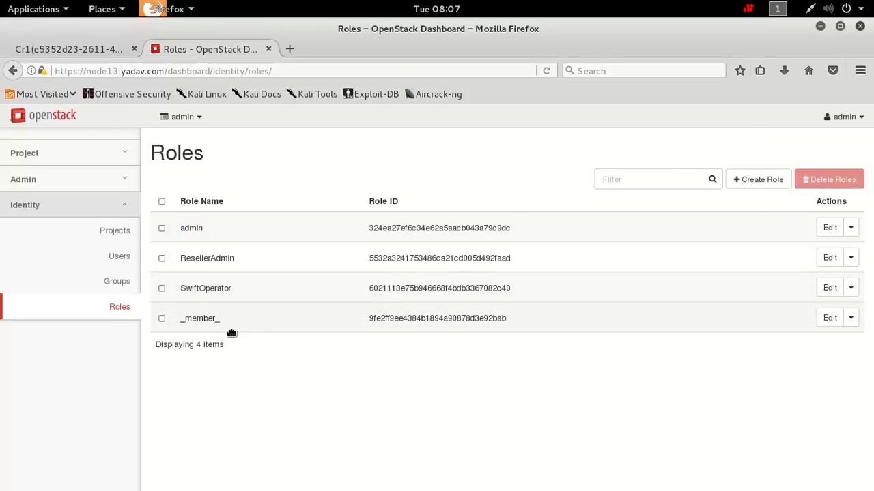
pyautogui.doubleClick(185, 324)
pyautogui.click(183, 324)
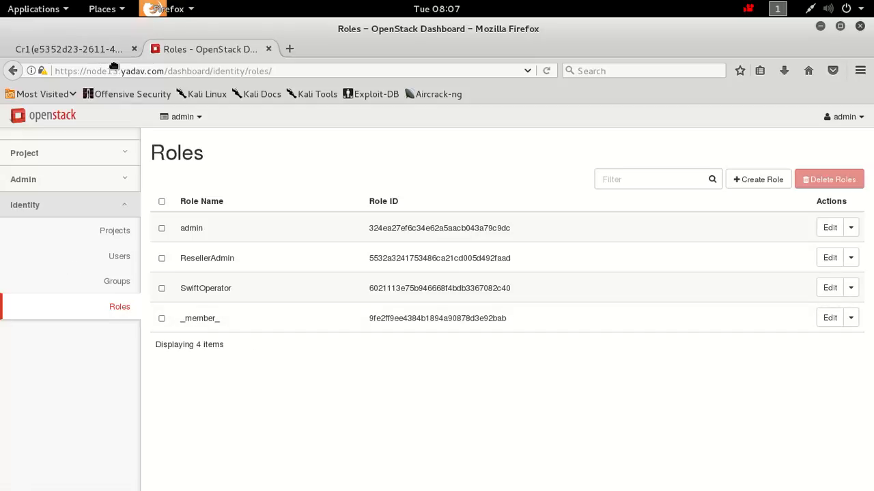
# - Return to the Cr1 instance console and log in as the cirros user with the account password
pyautogui.click(83, 52)
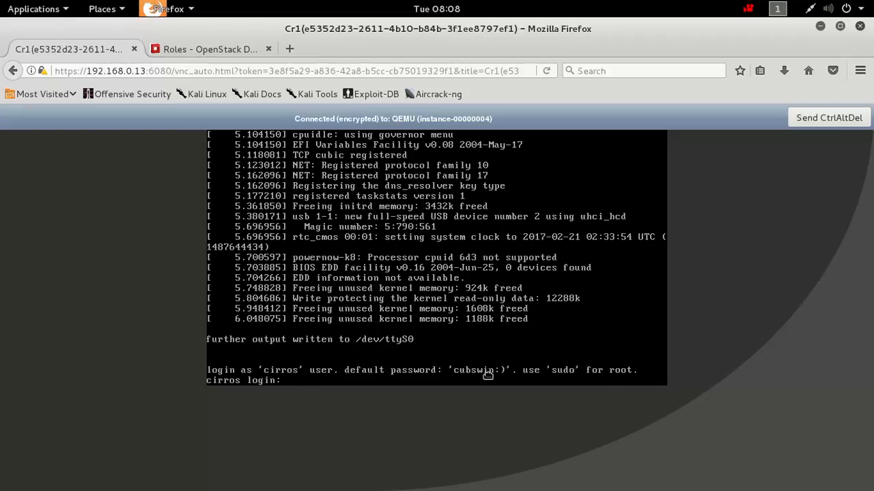
pyautogui.write('cirros')
pyautogui.press('Return')
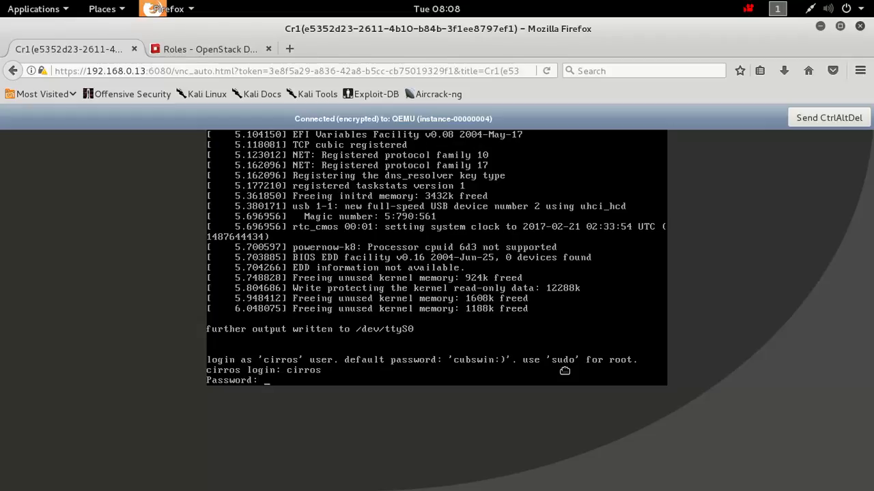
pyautogui.press('Return')
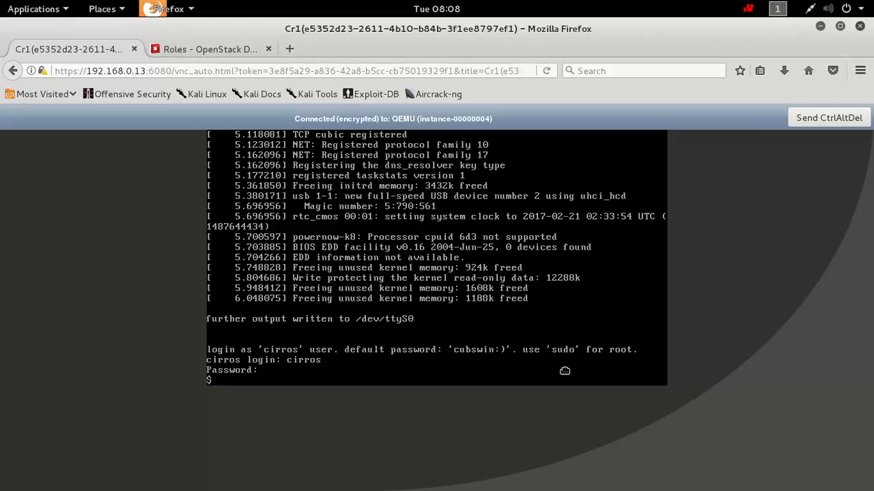
# - Check the instance's network interfaces with ifconfig and its routing table with route -n
pyautogui.write('ifconfig')
pyautogui.press('Return')
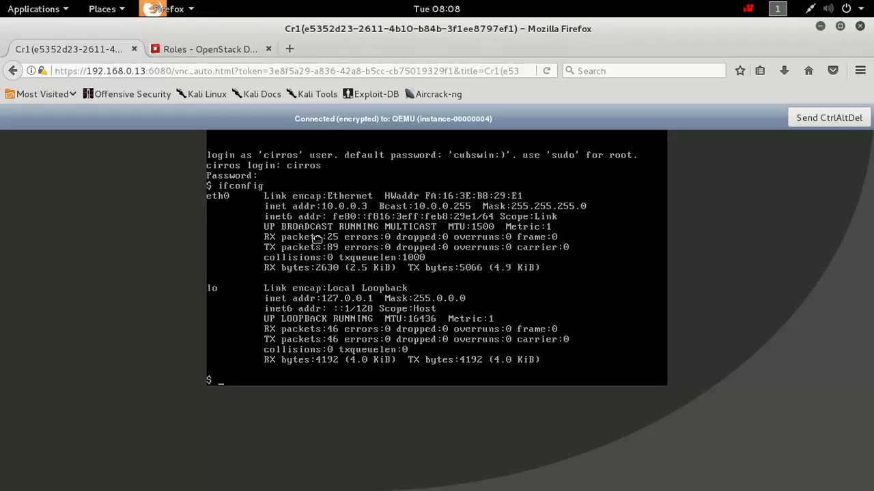
pyautogui.write('oute -n')
pyautogui.press('Return')
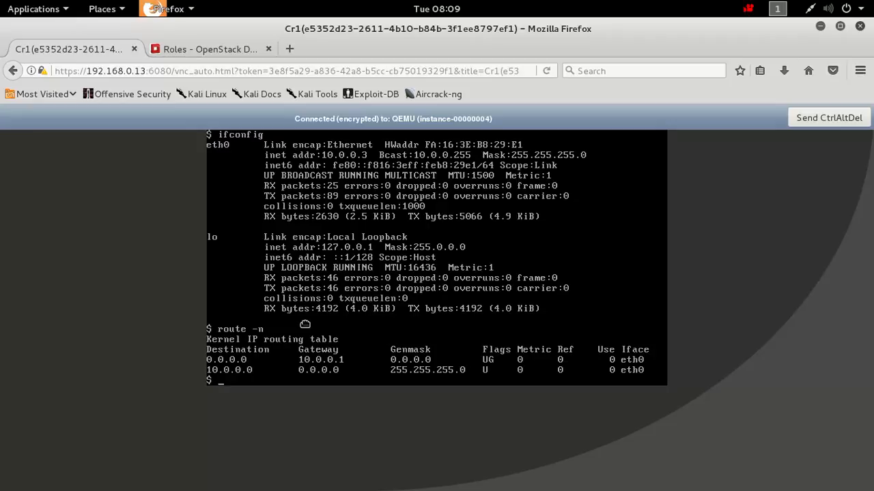
# - Go back to the dashboard and show the project's network options for topology, networks and routers
pyautogui.click(233, 50)
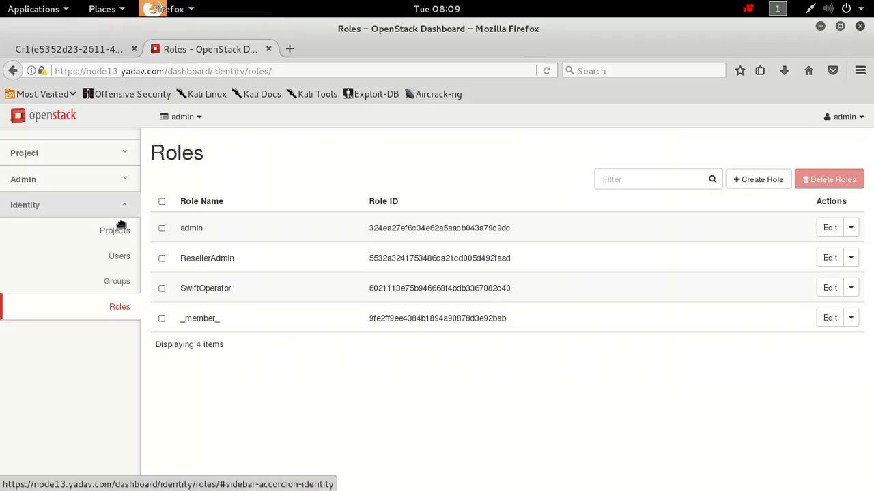
pyautogui.click(95, 161)
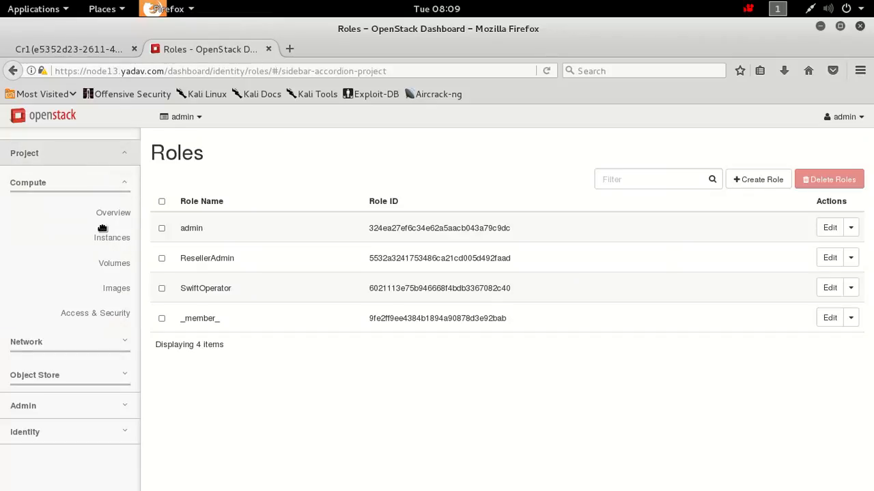
pyautogui.click(100, 334)
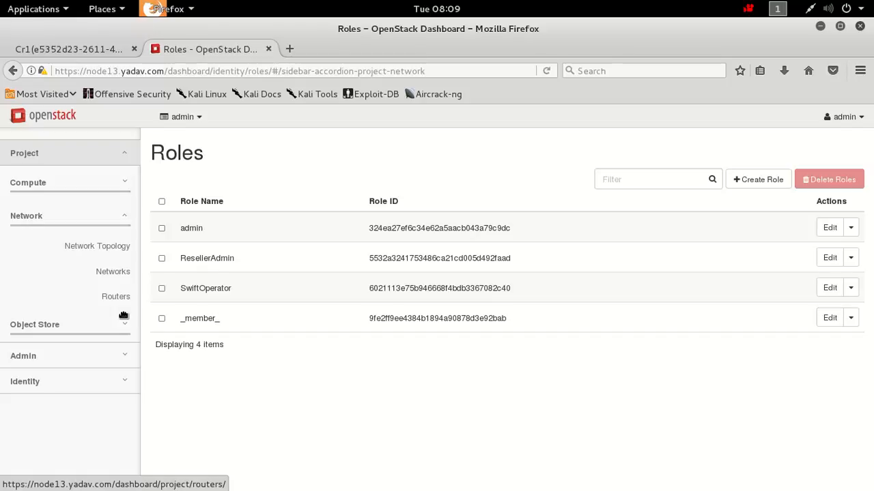
pyautogui.click(755, 10)
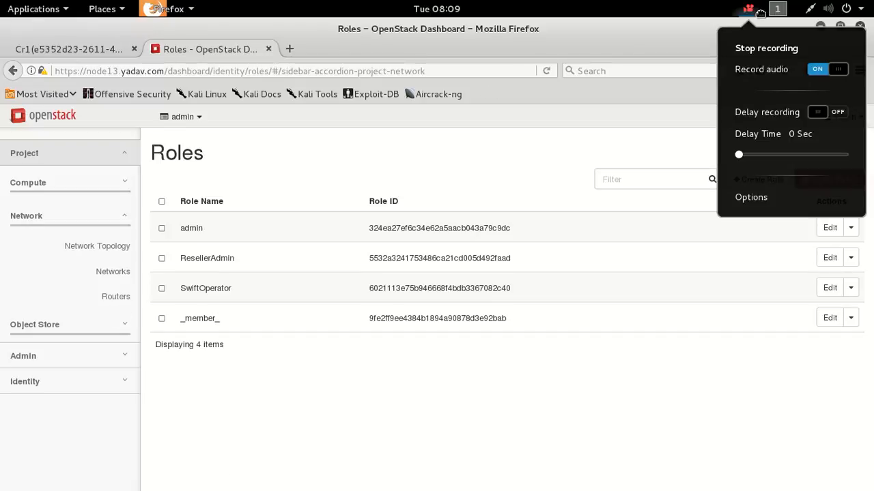
pyautogui.click(838, 77)
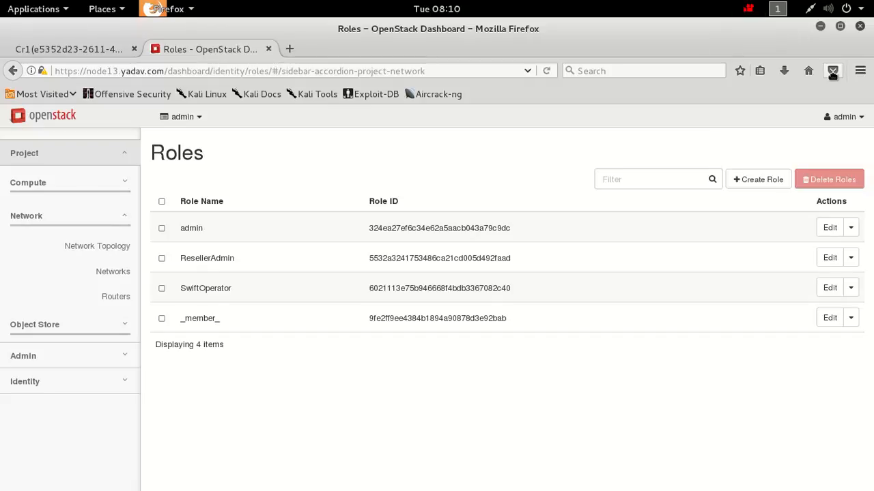
pyautogui.click(755, 10)
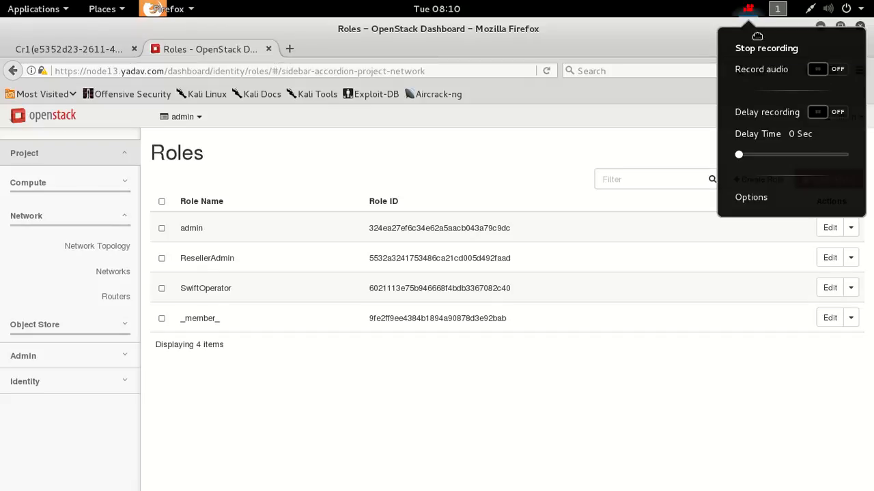